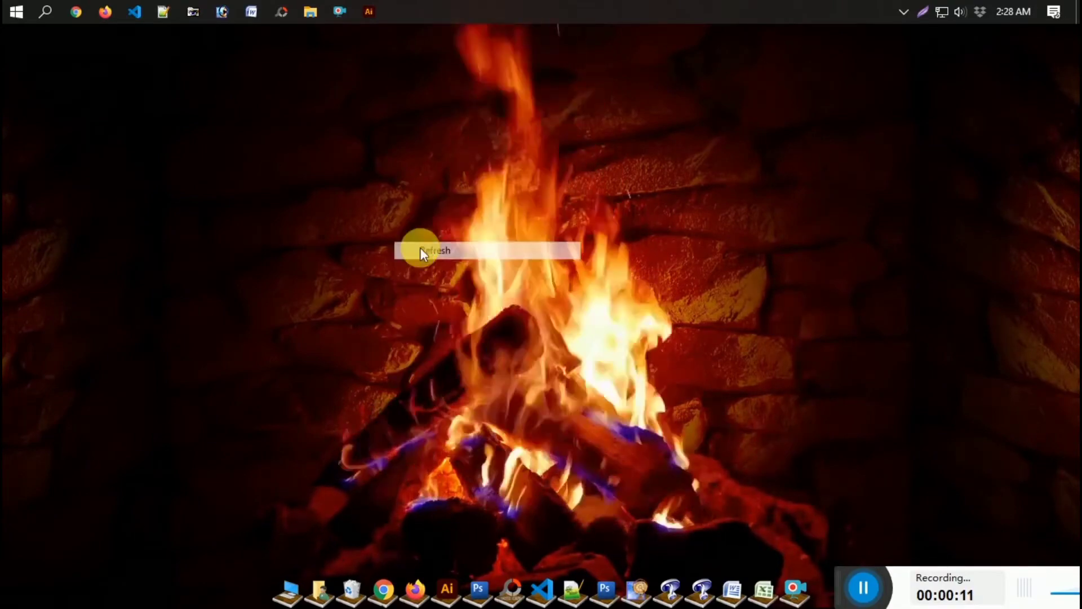
right_click(313, 204)
click(341, 250)
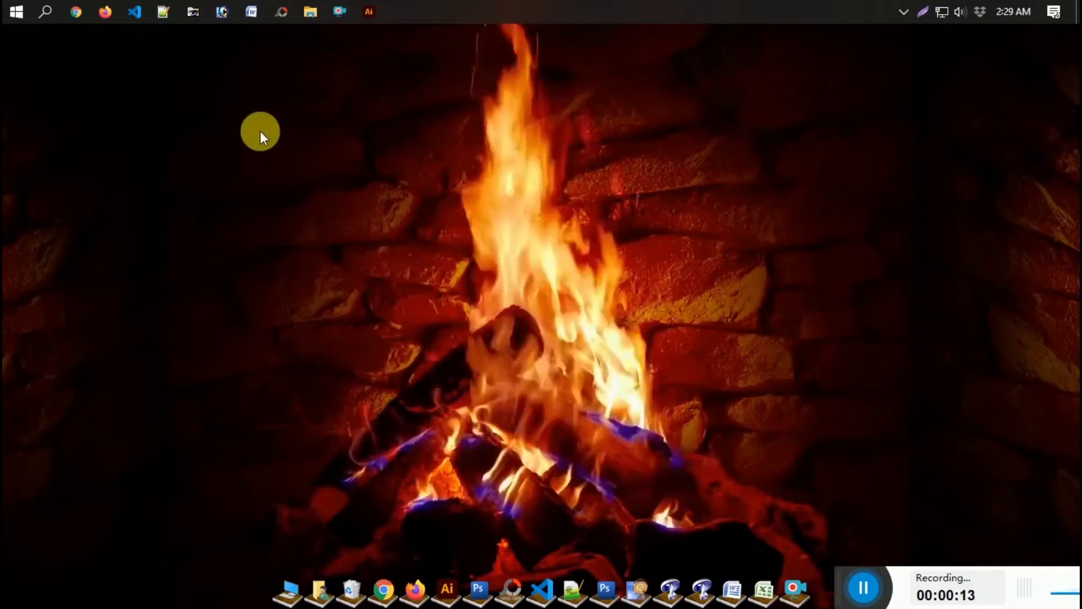
right_click(261, 133)
click(287, 178)
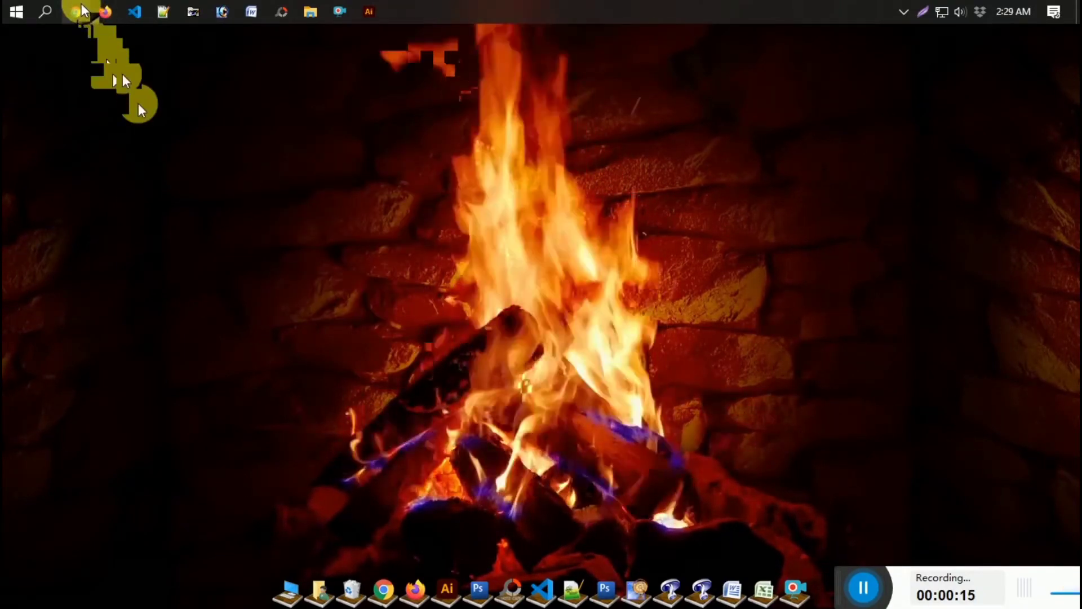
Open the bookmarked cPanel site in Chrome and log in with the account username and password.
click(77, 10)
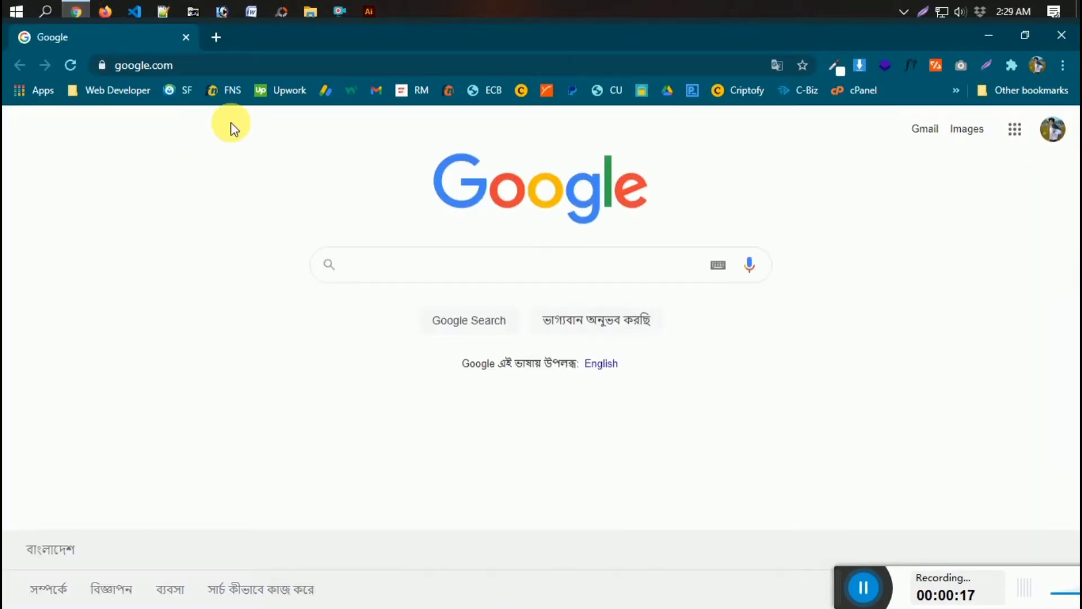
click(853, 90)
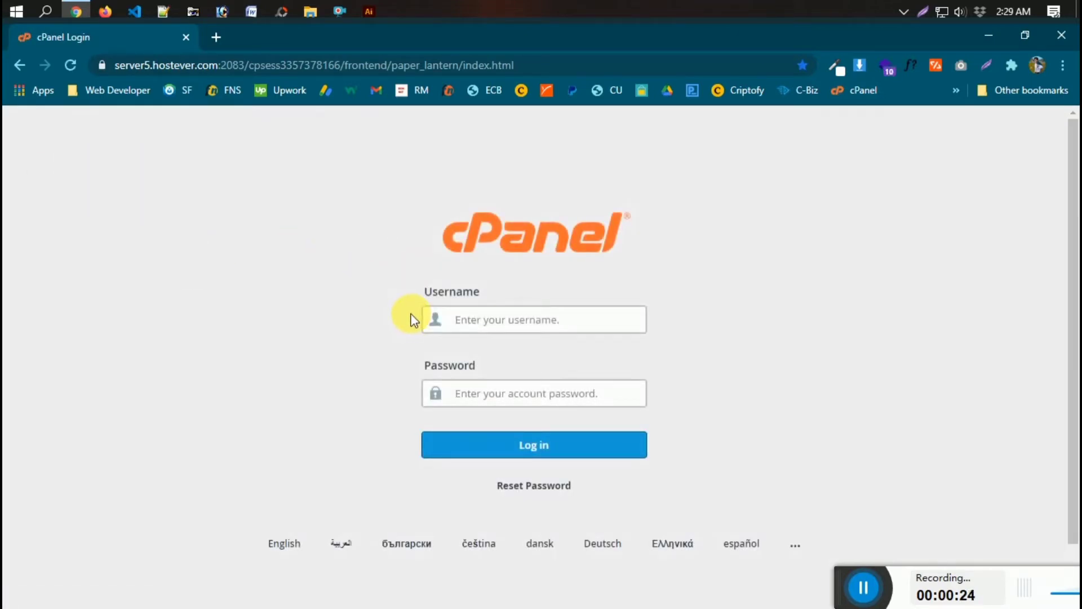
click(526, 326)
click(496, 349)
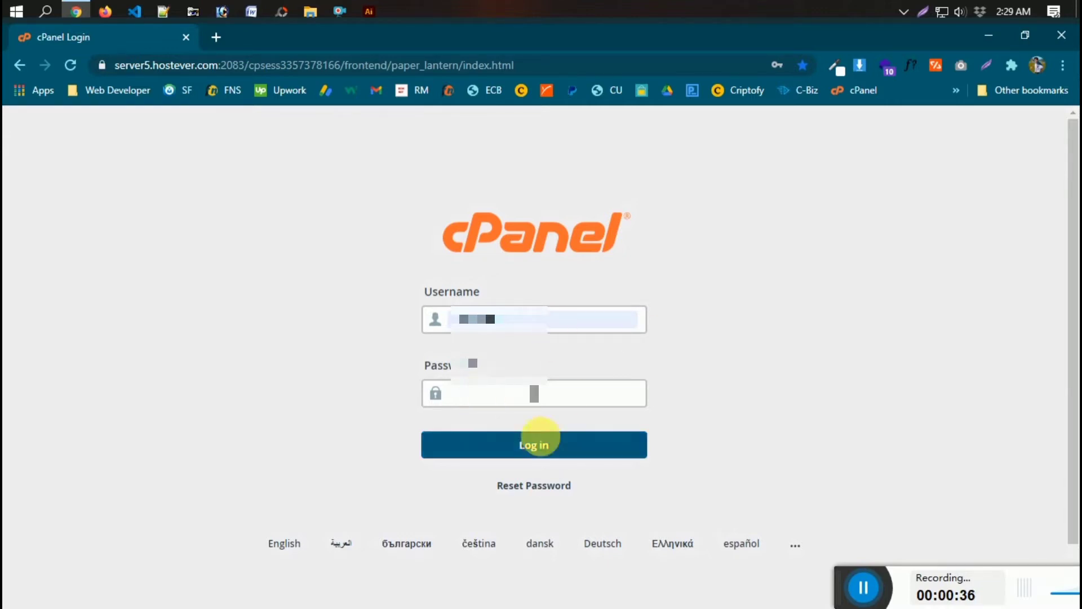
click(526, 445)
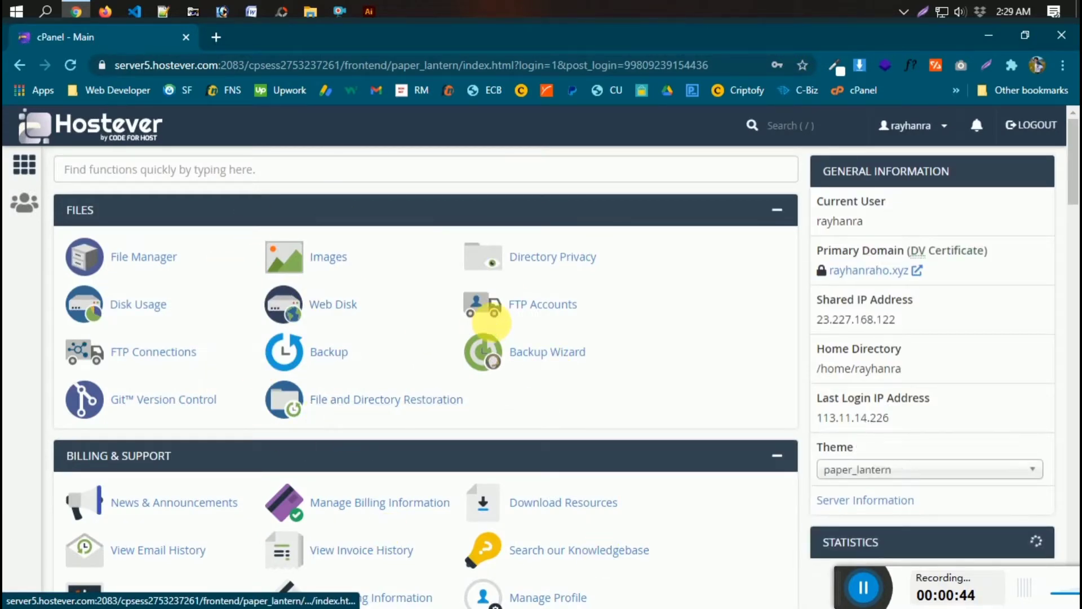
Open WordPress from the Softaculous scripts in cPanel and bring up its installation form.
scroll(390, 329, down, 1)
scroll(390, 333, down, 8)
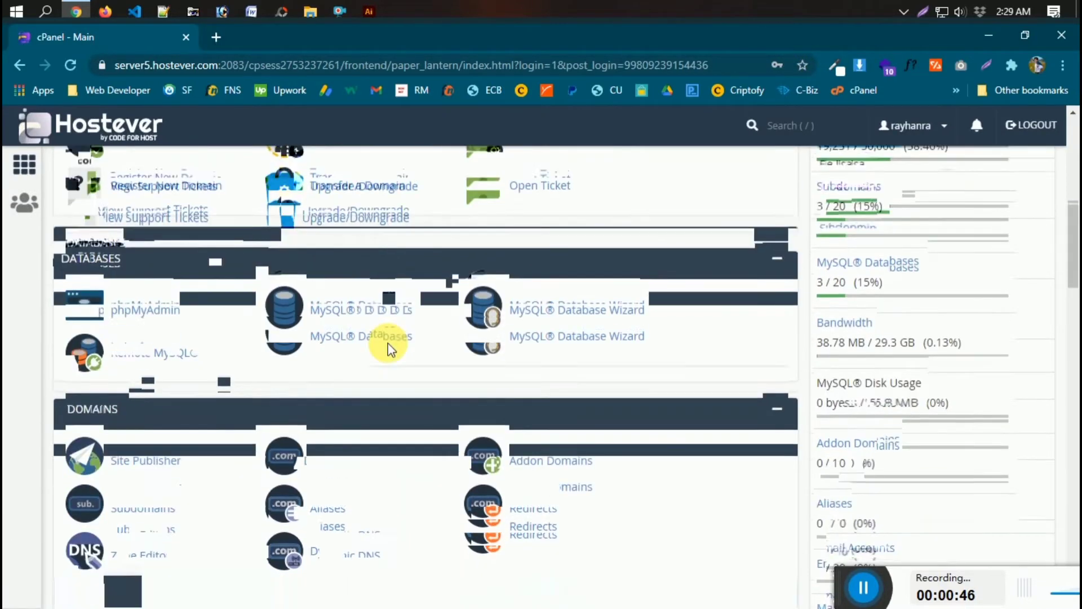
scroll(396, 348, down, 15)
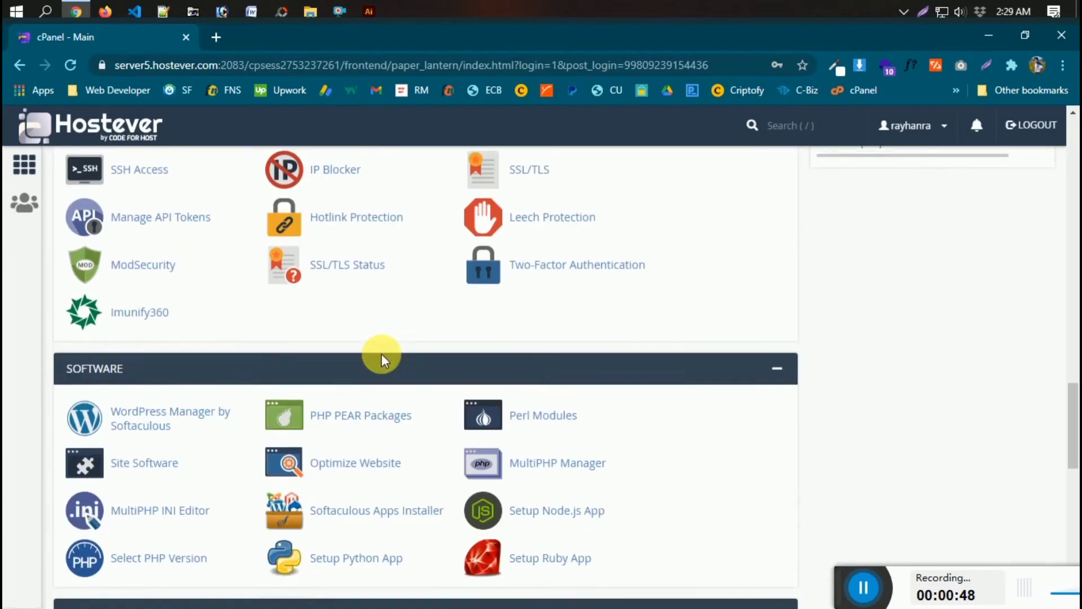
scroll(378, 358, down, 5)
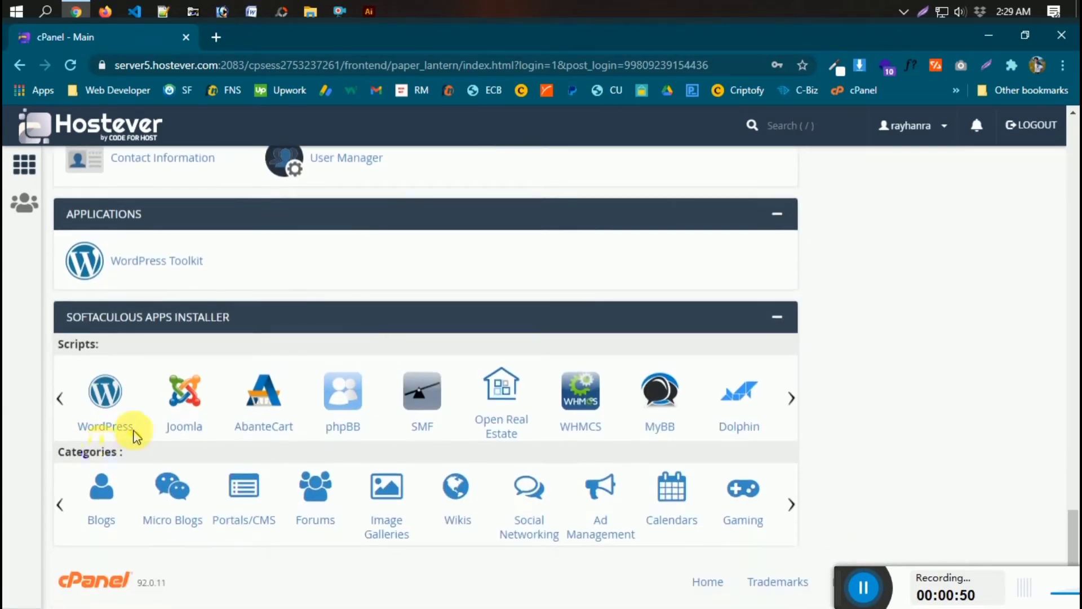
click(114, 404)
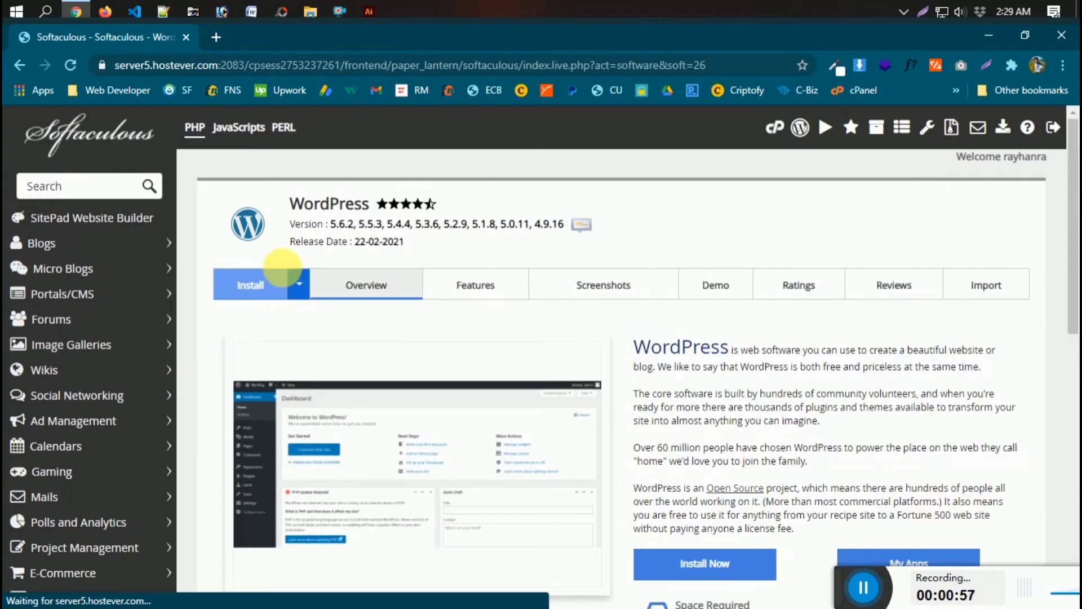
click(267, 300)
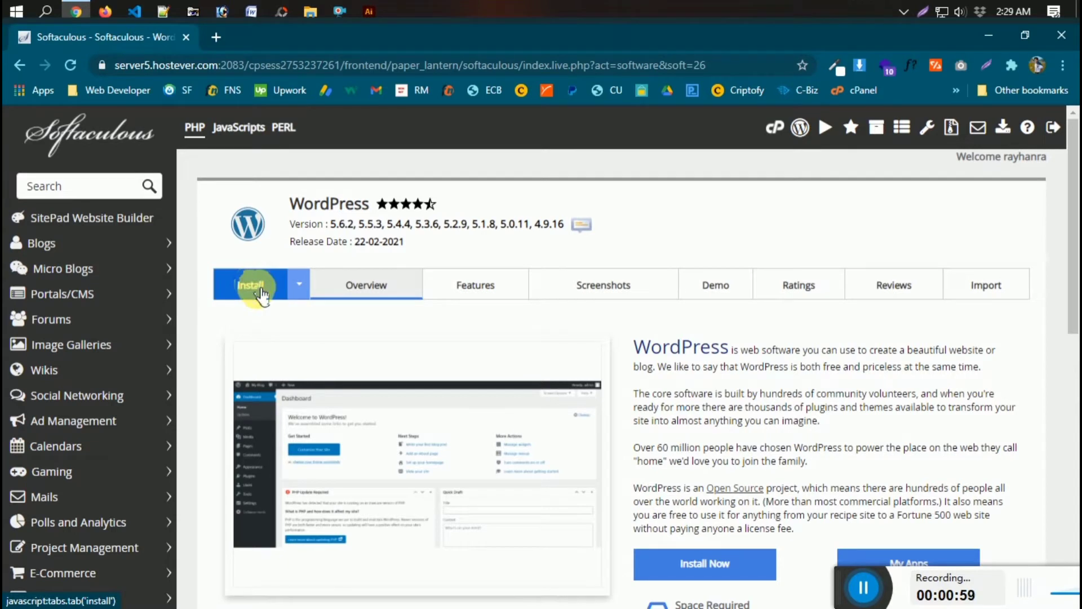
Review the available WordPress versions and choose 5.6.2 as the version to install.
scroll(411, 357, down, 1)
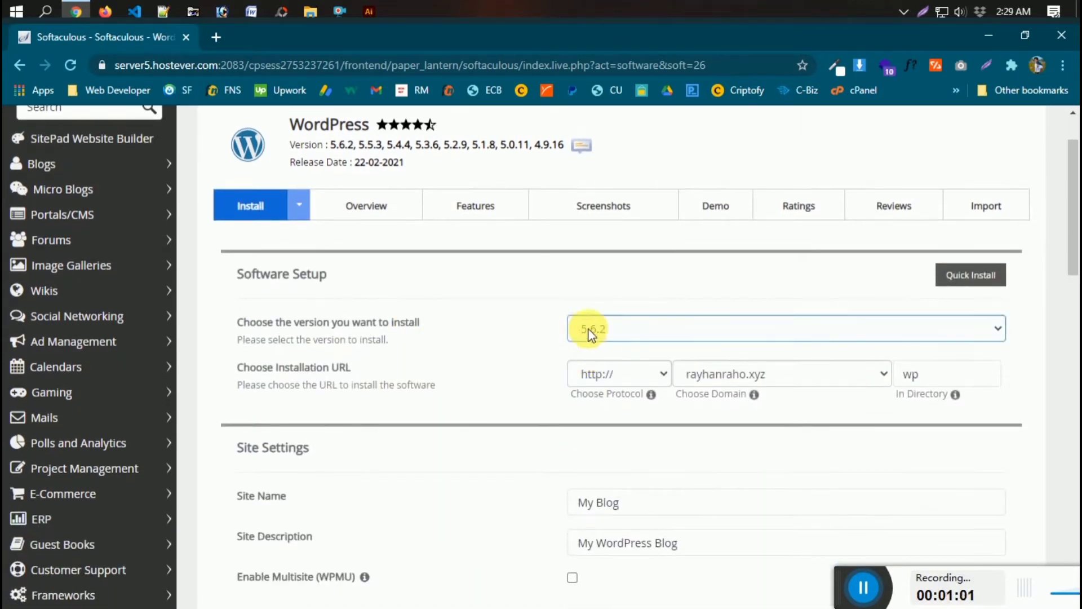
click(590, 333)
click(603, 351)
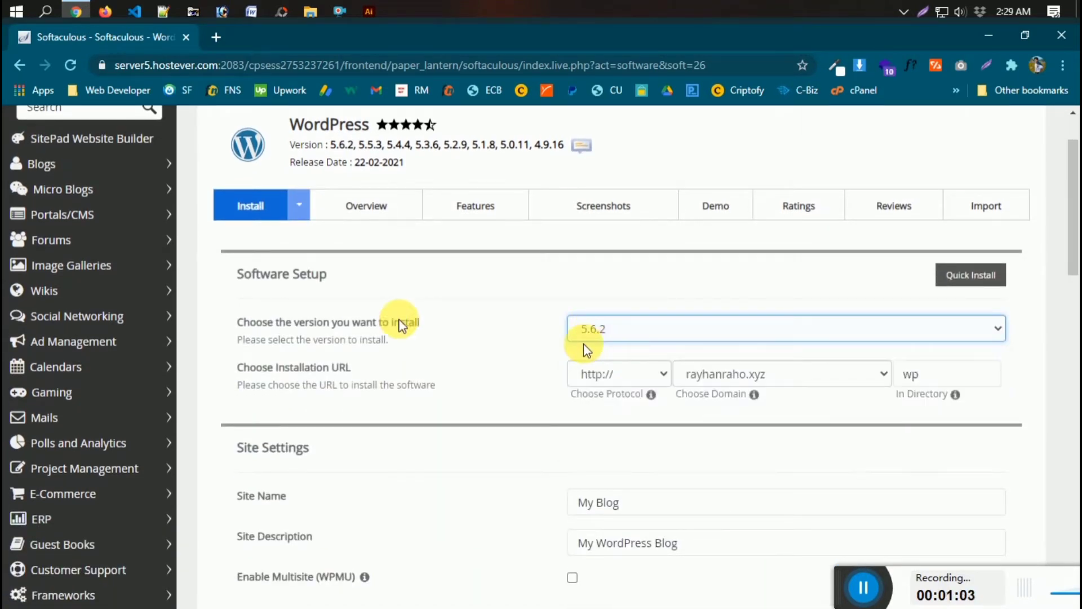
click(614, 329)
click(614, 330)
click(614, 330)
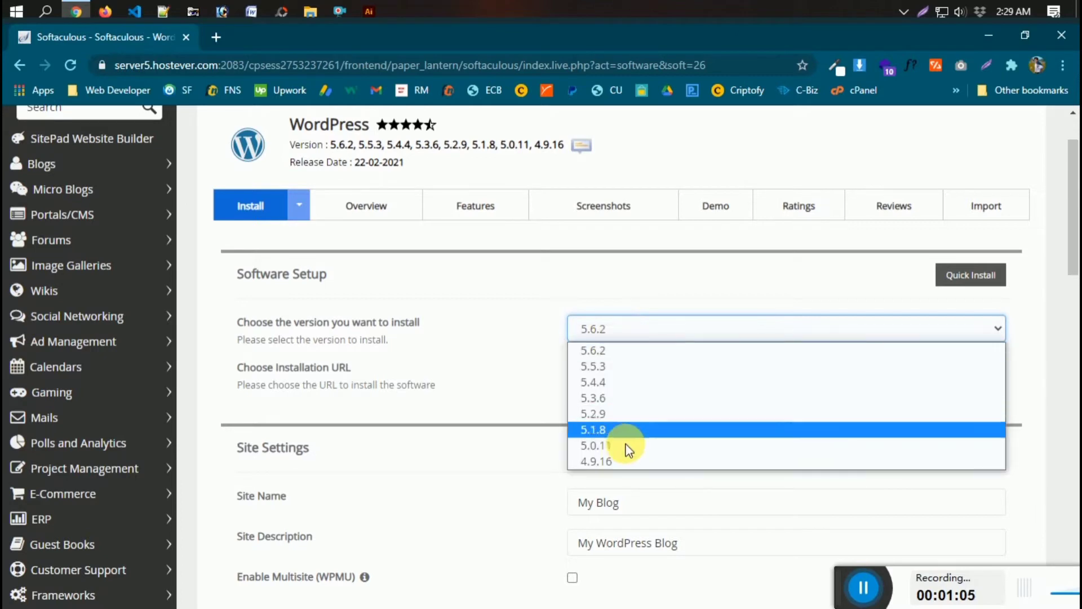
click(595, 350)
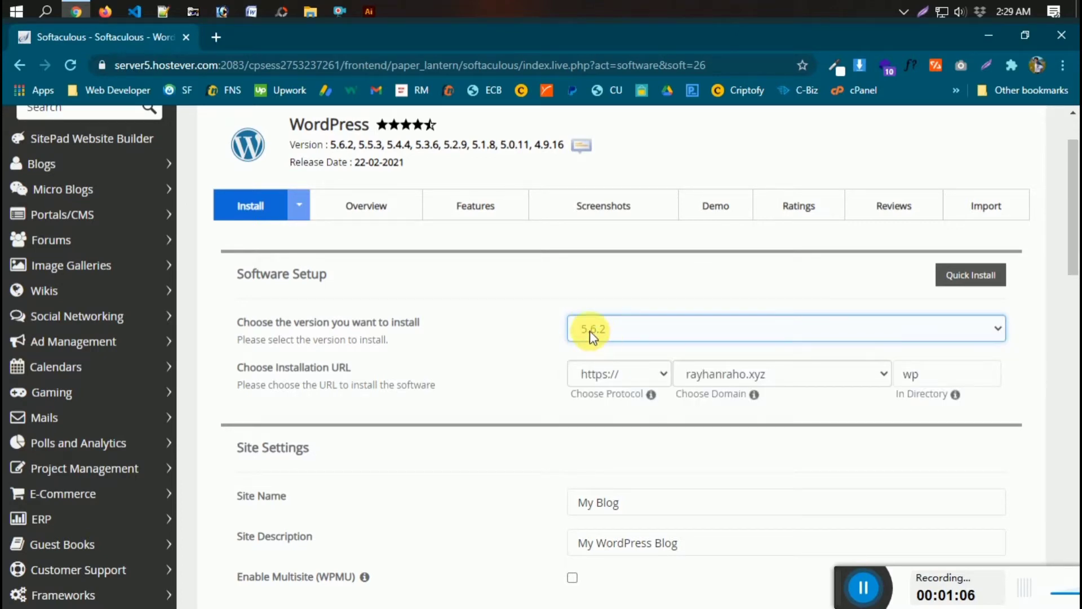
click(605, 377)
click(589, 383)
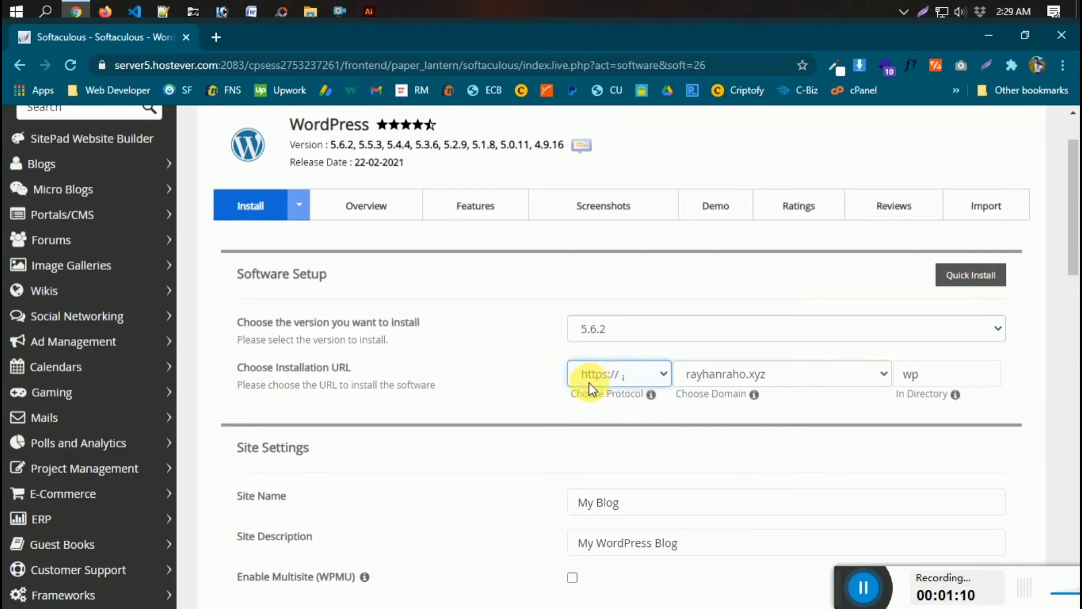
click(626, 374)
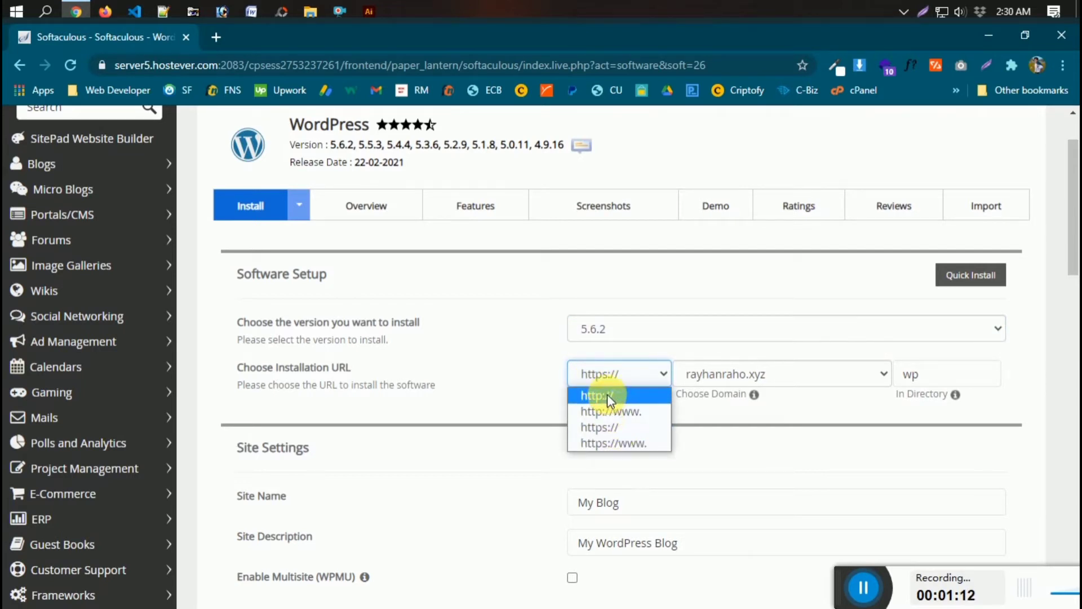
click(604, 433)
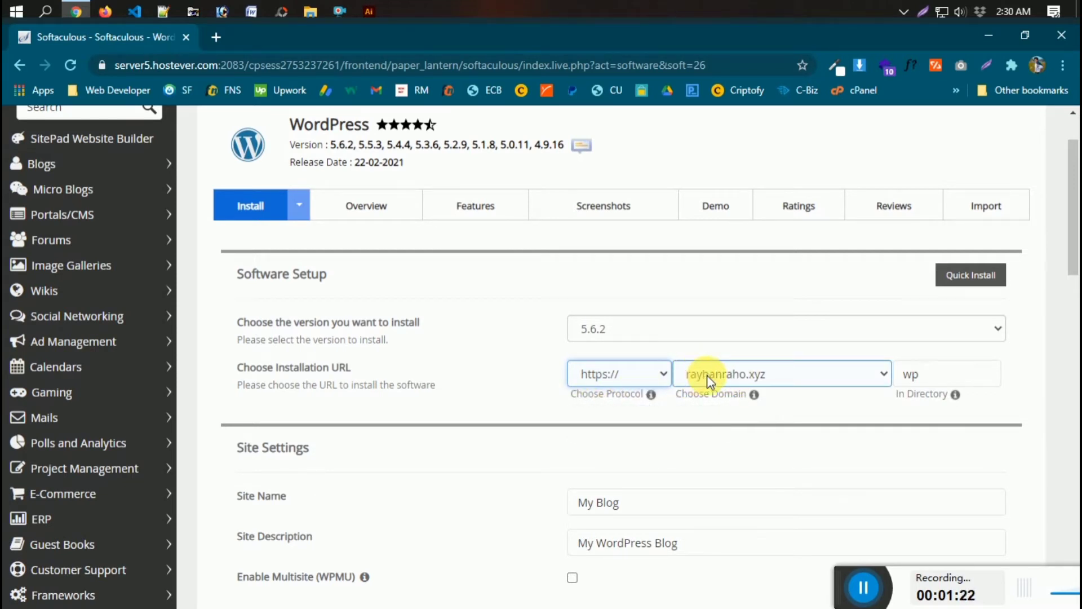
Clear the installation directory and check the available domains, keeping the main domain for the installation URL.
click(960, 375)
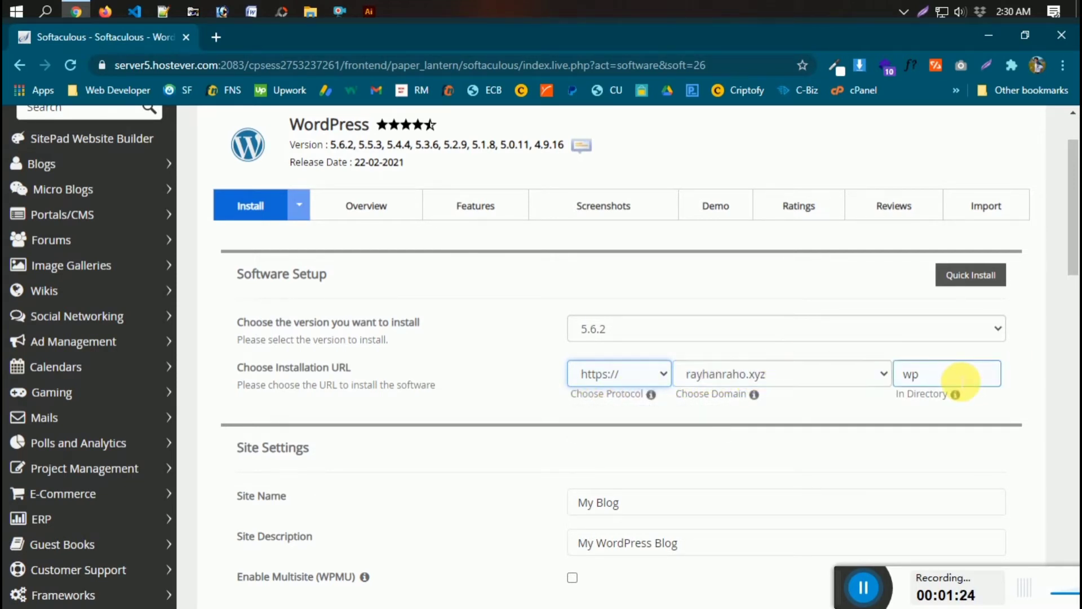
double_click(906, 375)
key(BackSpace)
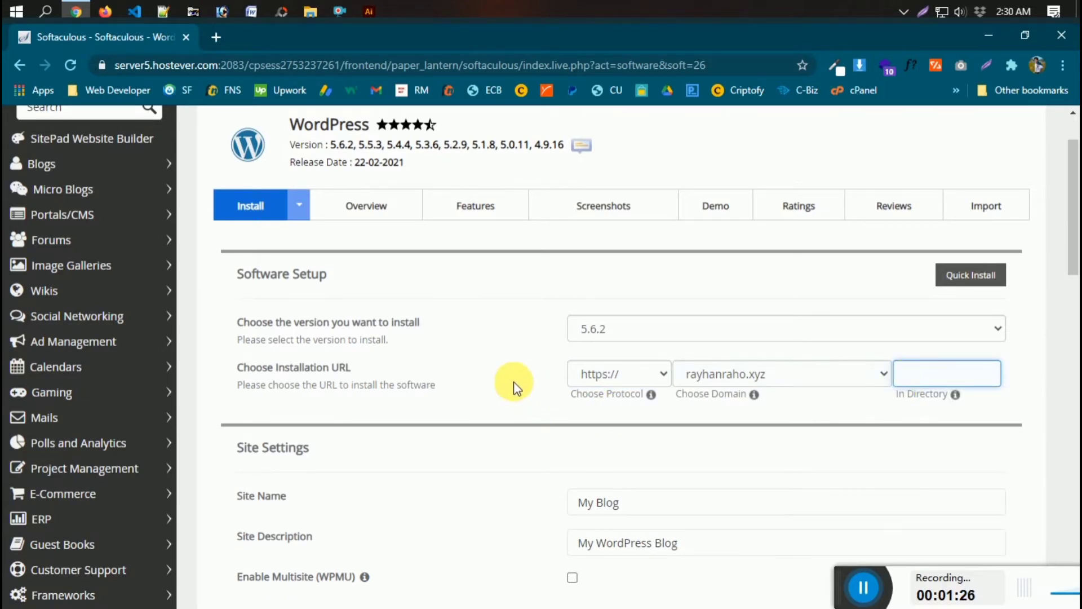
scroll(542, 389, down, 1)
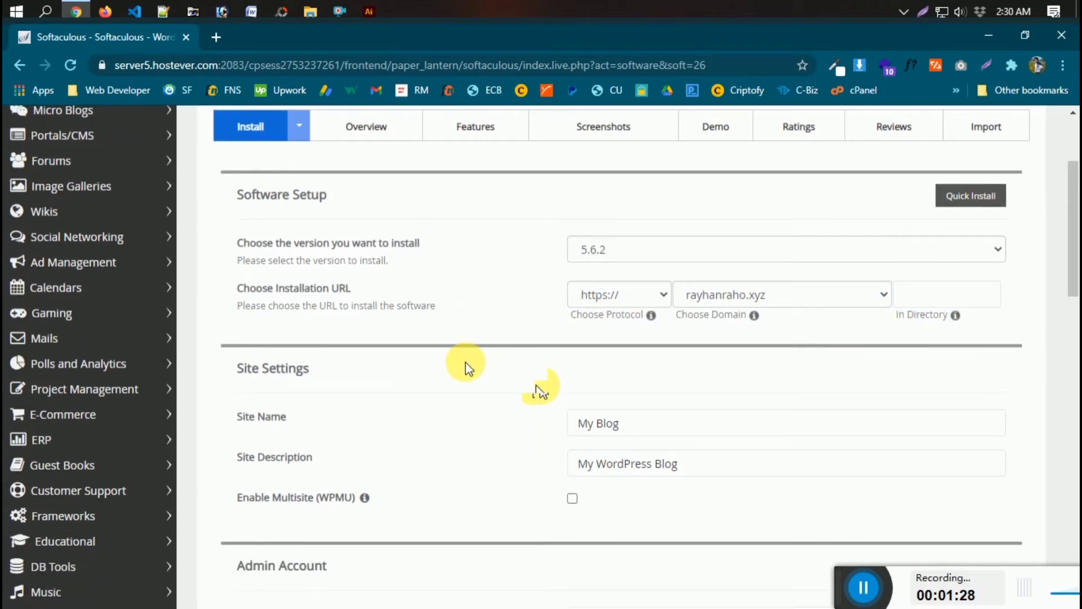
scroll(466, 369, down, 1)
scroll(480, 367, up, 1)
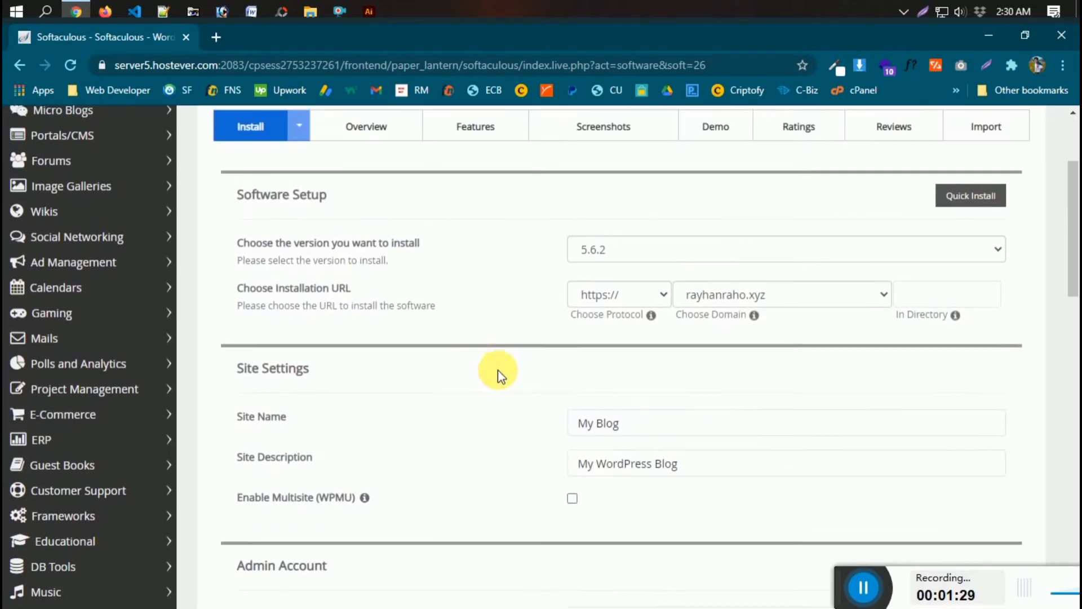
click(882, 294)
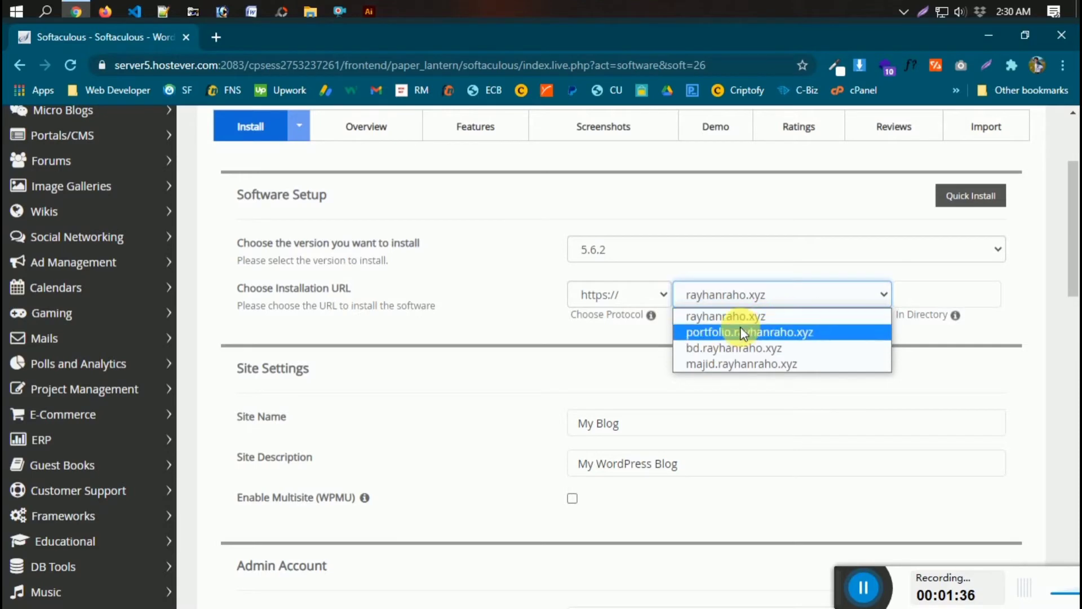
click(884, 298)
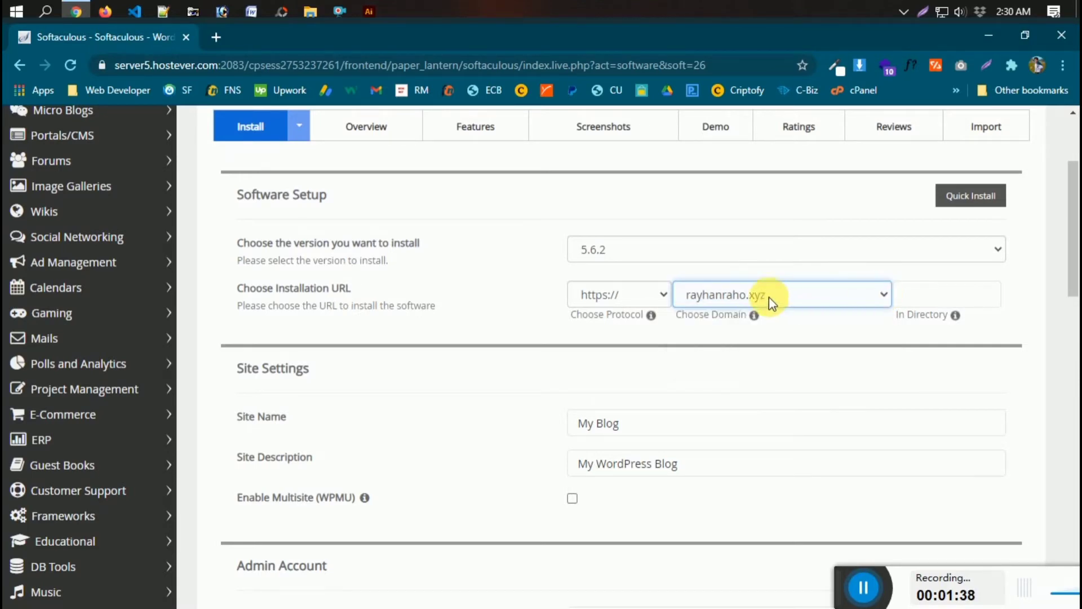
Replace the site name with "Bd android tips".
scroll(654, 383, down, 1)
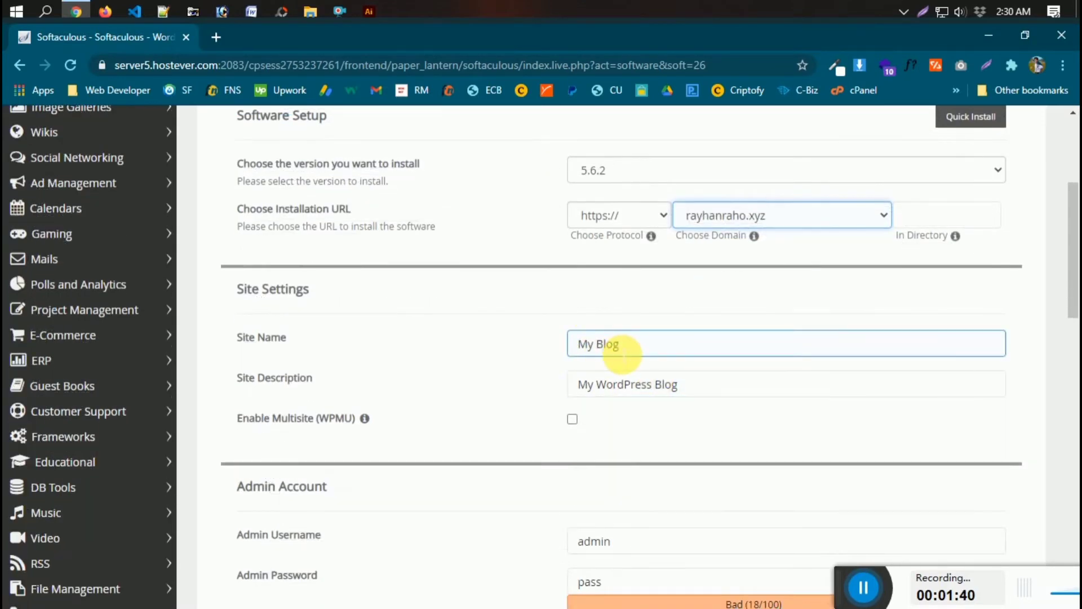
drag(620, 357, 560, 353)
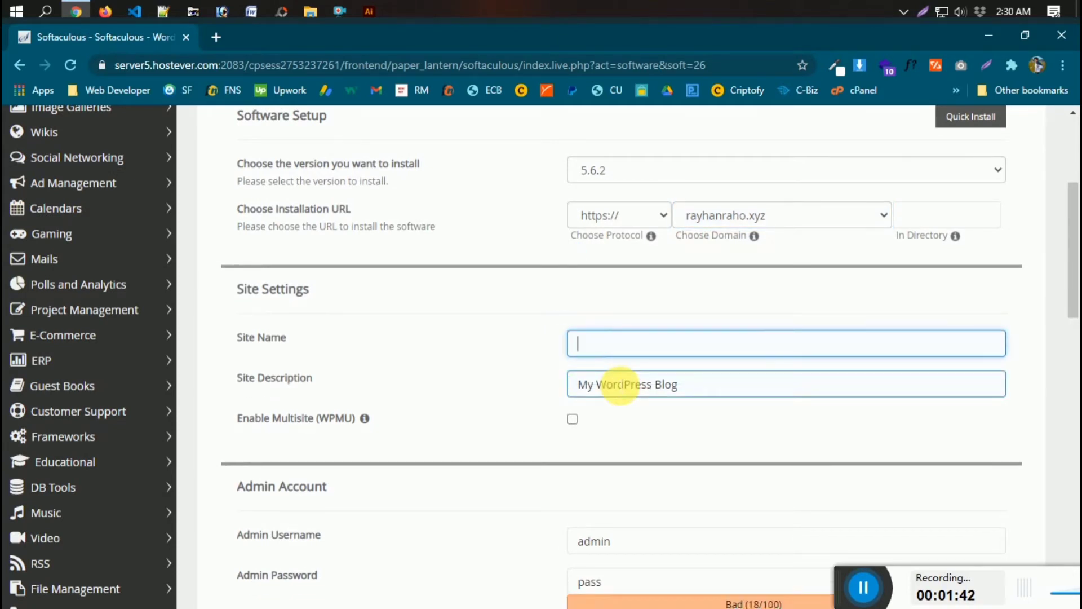
text(Bd andr)
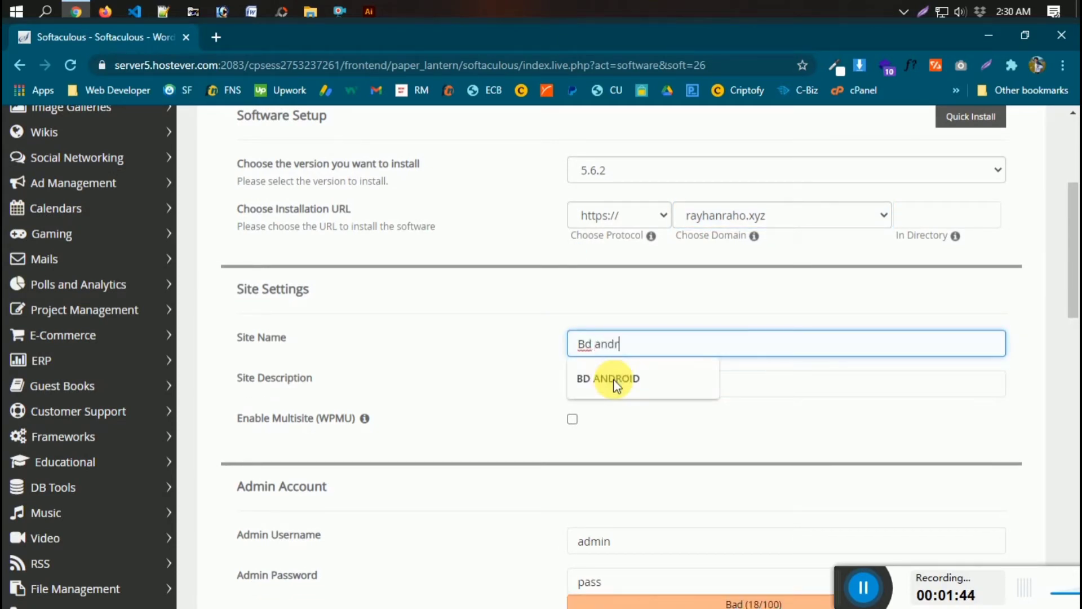
text(p)
key(BackSpace)
text(oid tips)
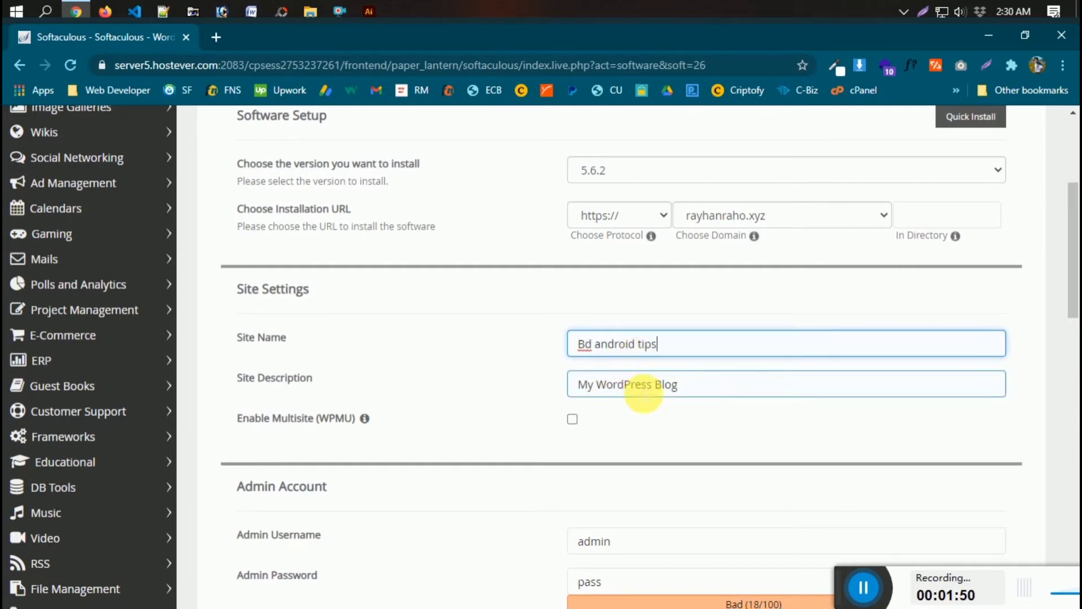
Replace the site description with "bd androidtips".
triple_click(611, 399)
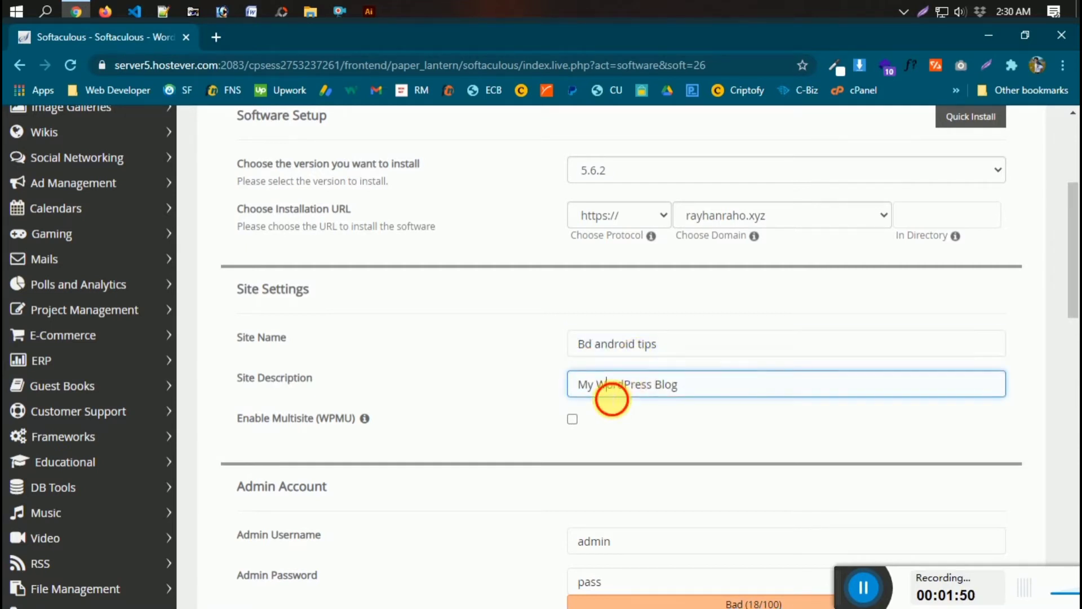
key(BackSpace)
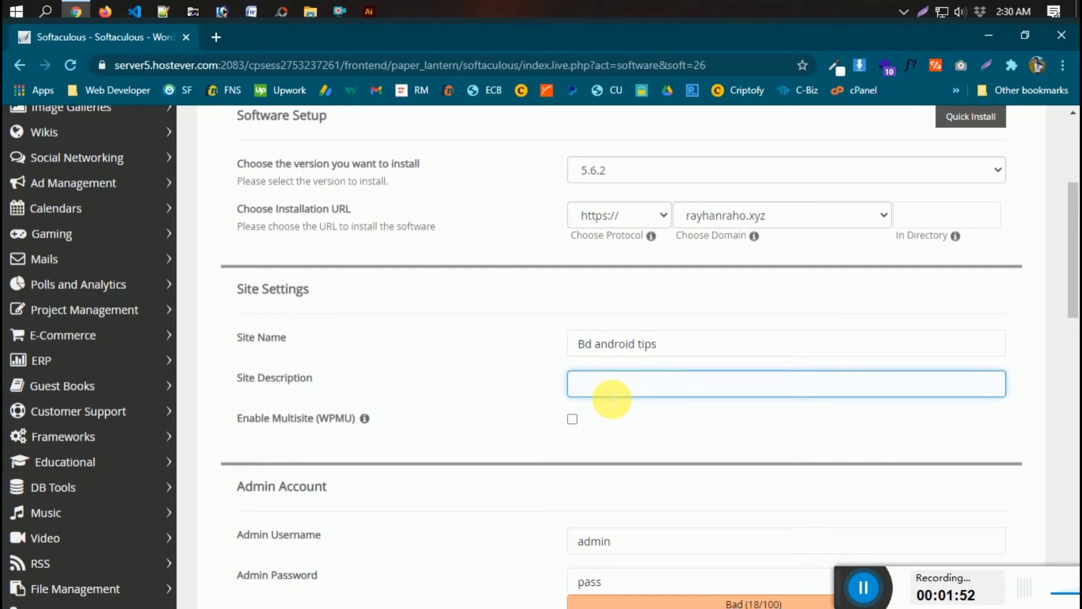
text(bd andro)
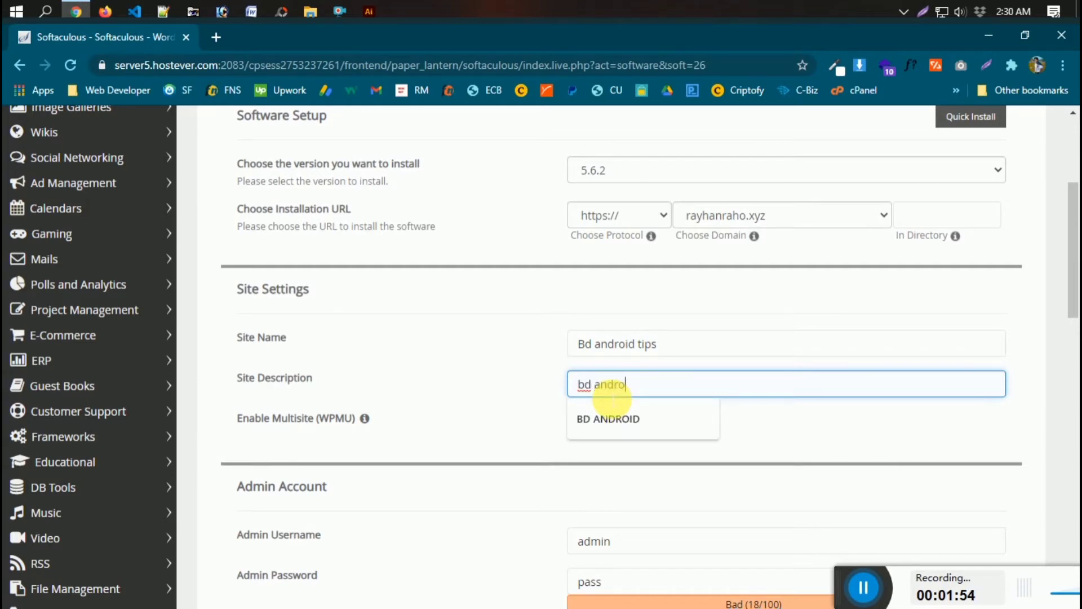
text(idtips)
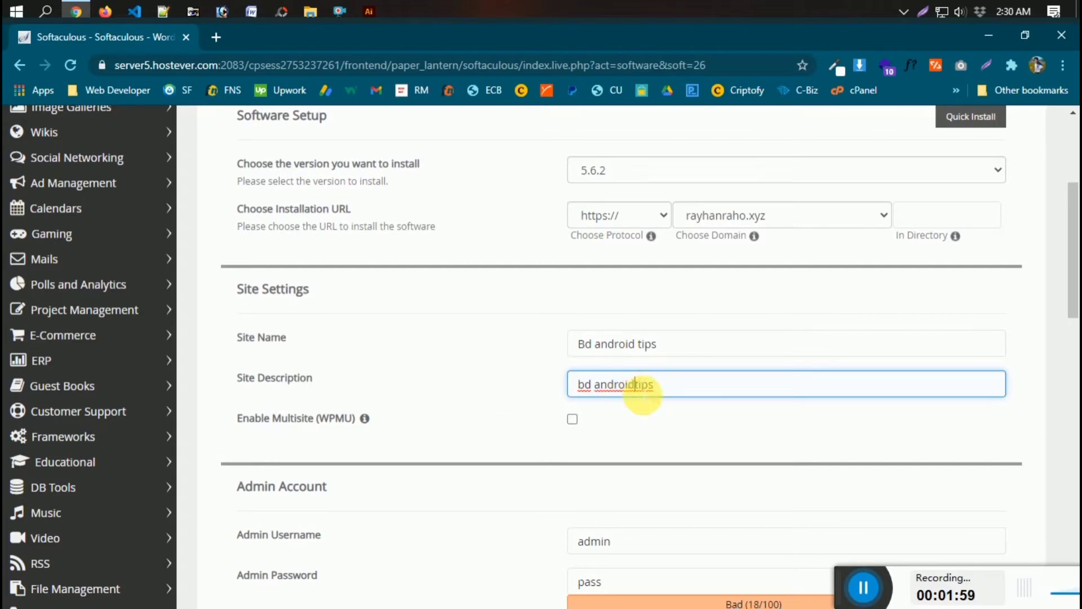
Replace the default admin username with admin1 in the Admin Account section.
scroll(586, 410, down, 5)
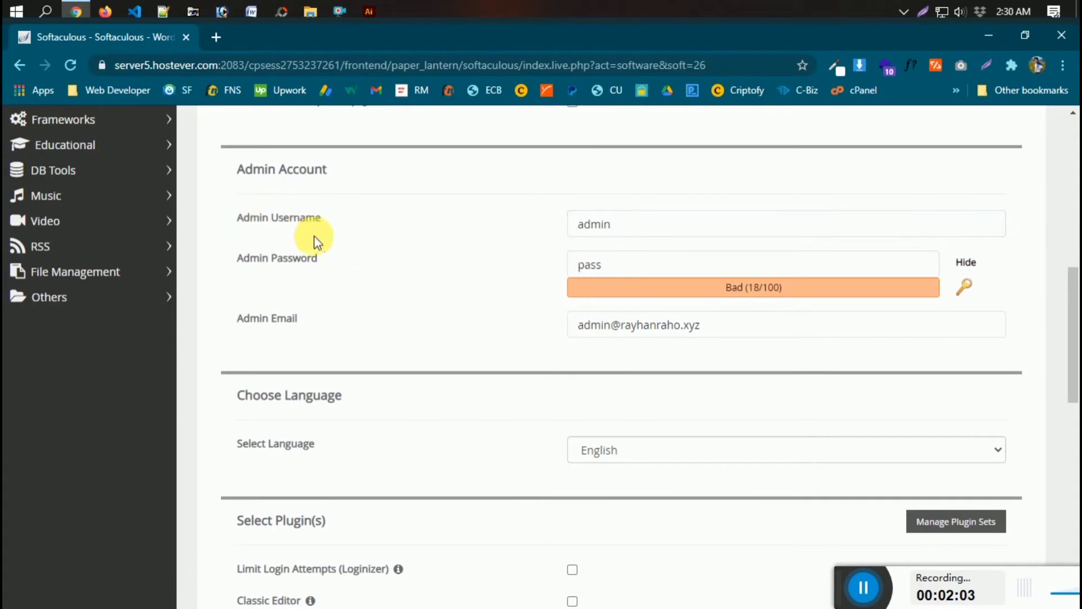
click(618, 228)
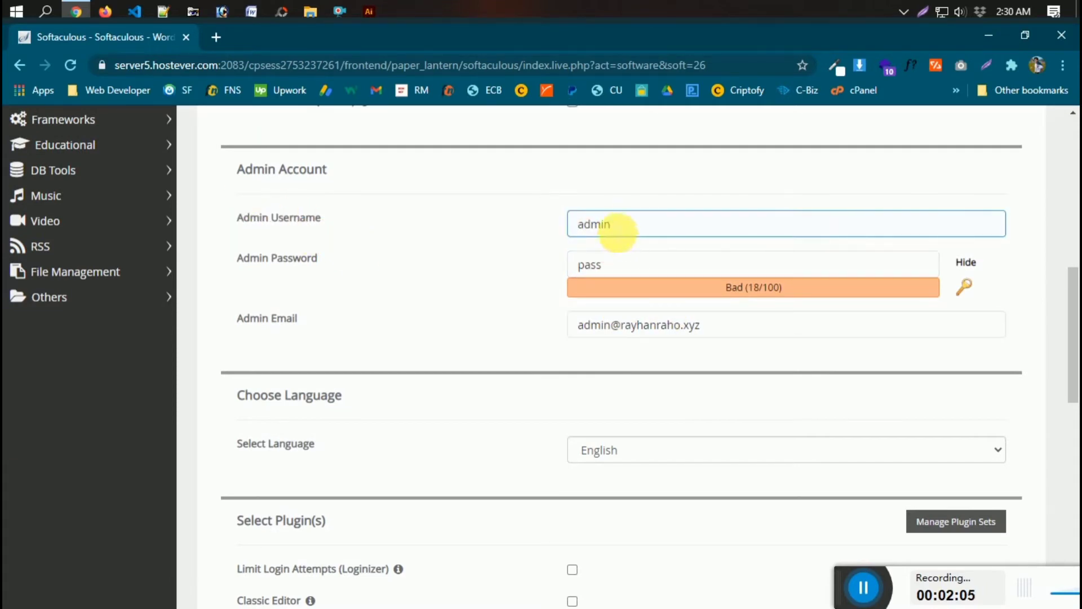
double_click(604, 225)
right_click(598, 224)
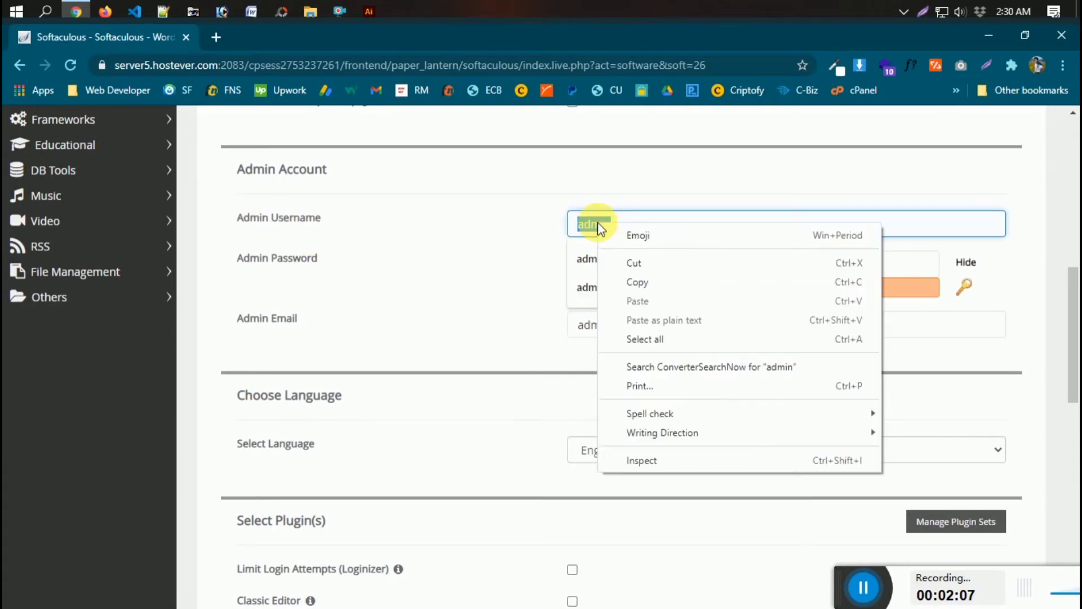
click(591, 266)
Replace the default admin password with the chosen account password.
double_click(600, 224)
right_click(603, 227)
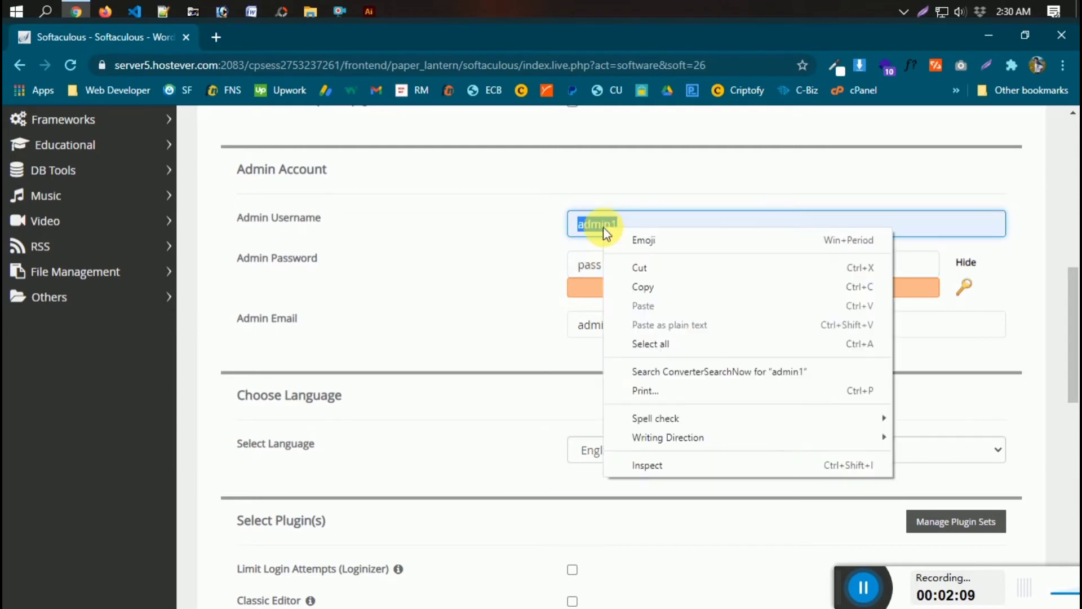
click(648, 285)
double_click(588, 265)
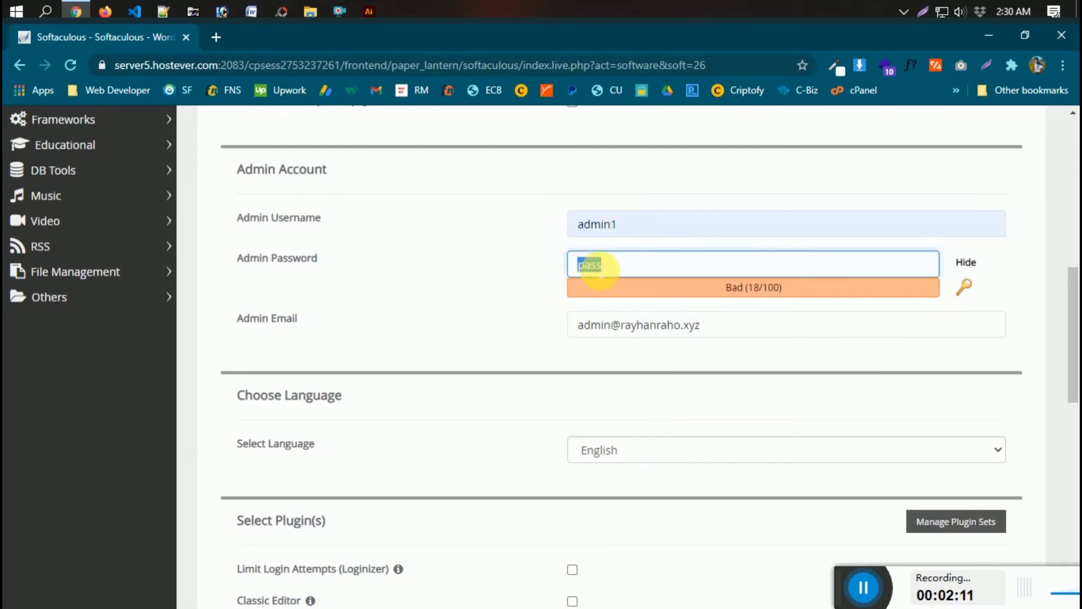
right_click(597, 265)
click(633, 343)
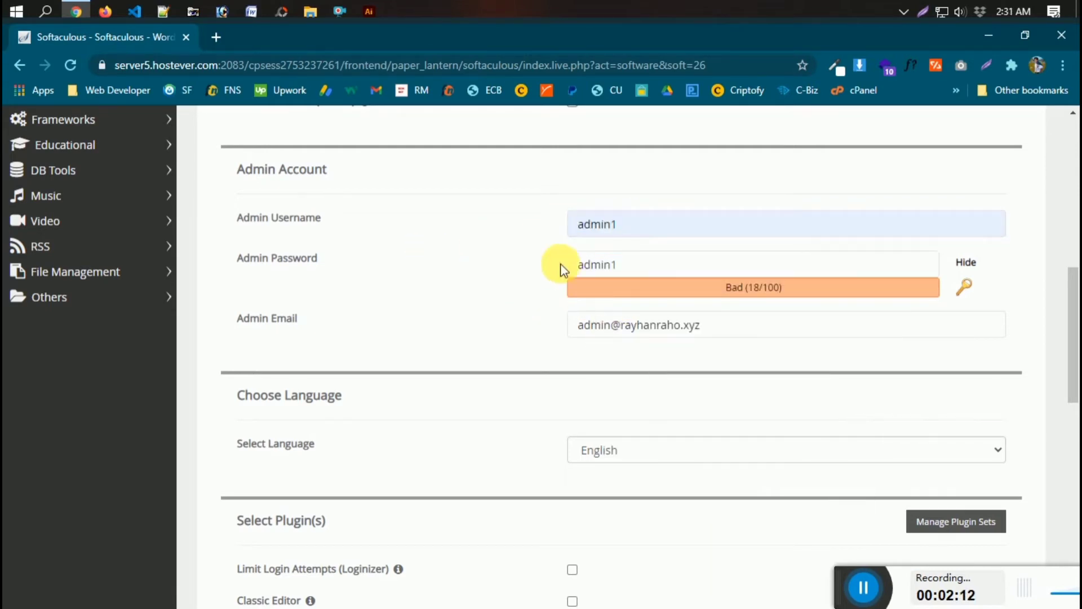
Keep the given admin email, look through the optional themes without choosing one, and start the WordPress installation.
click(664, 326)
scroll(624, 338, down, 4)
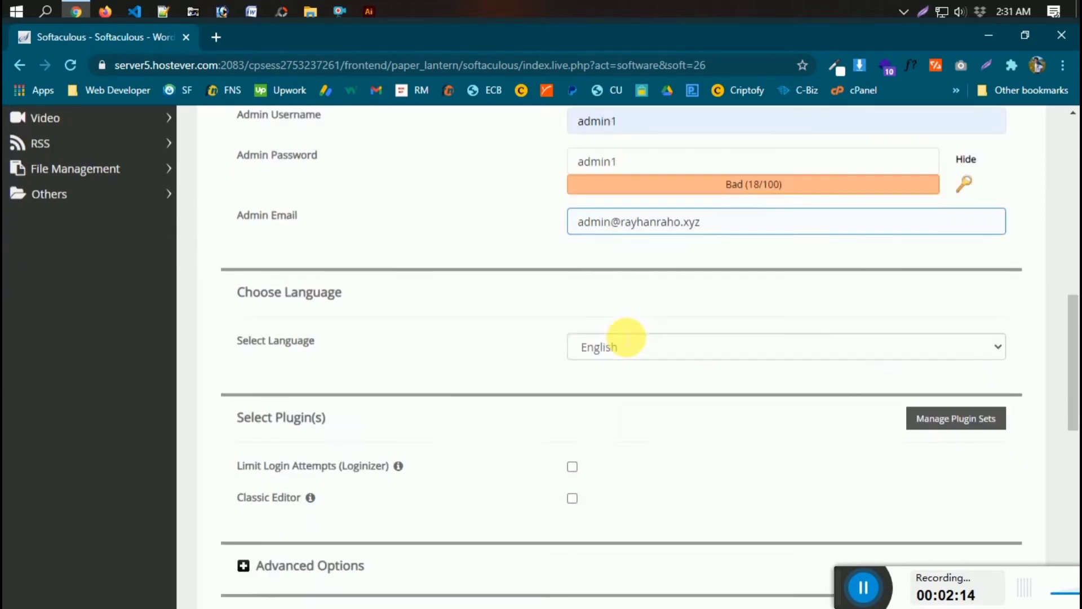
scroll(626, 338, down, 7)
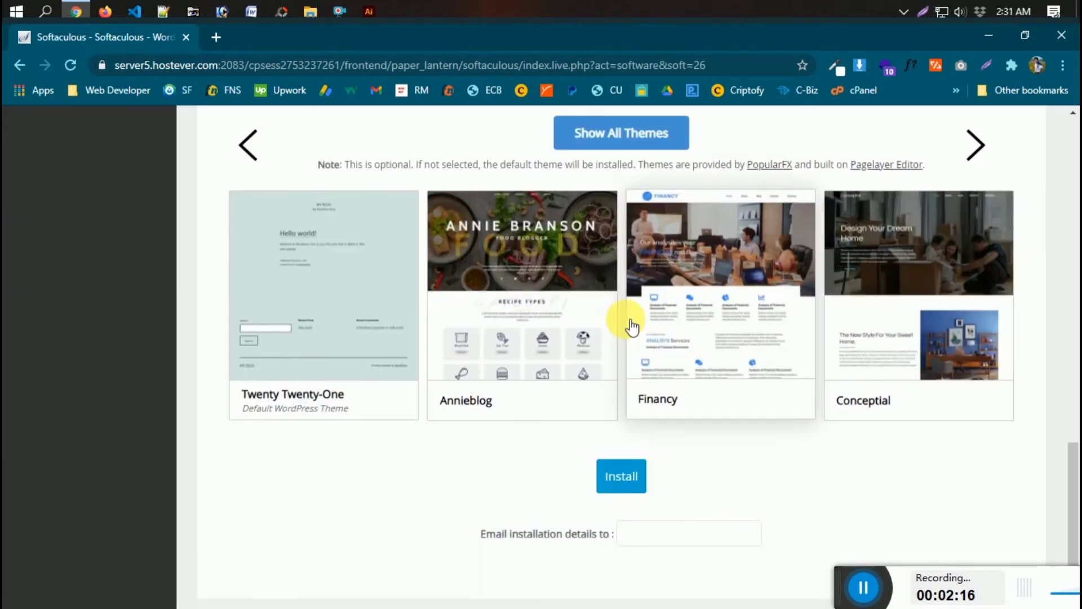
scroll(618, 271, up, 2)
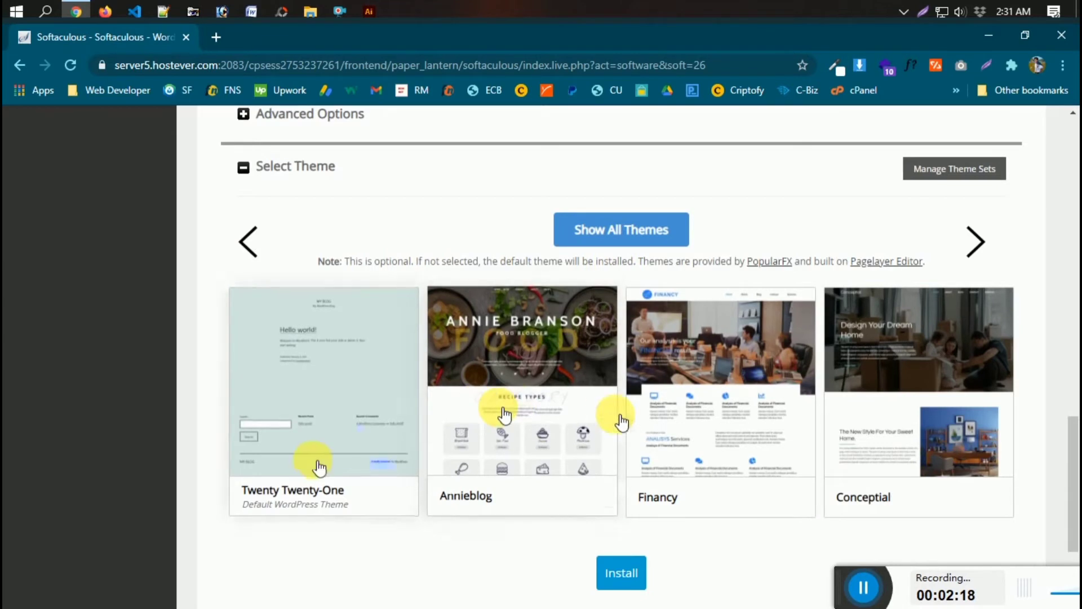
click(974, 248)
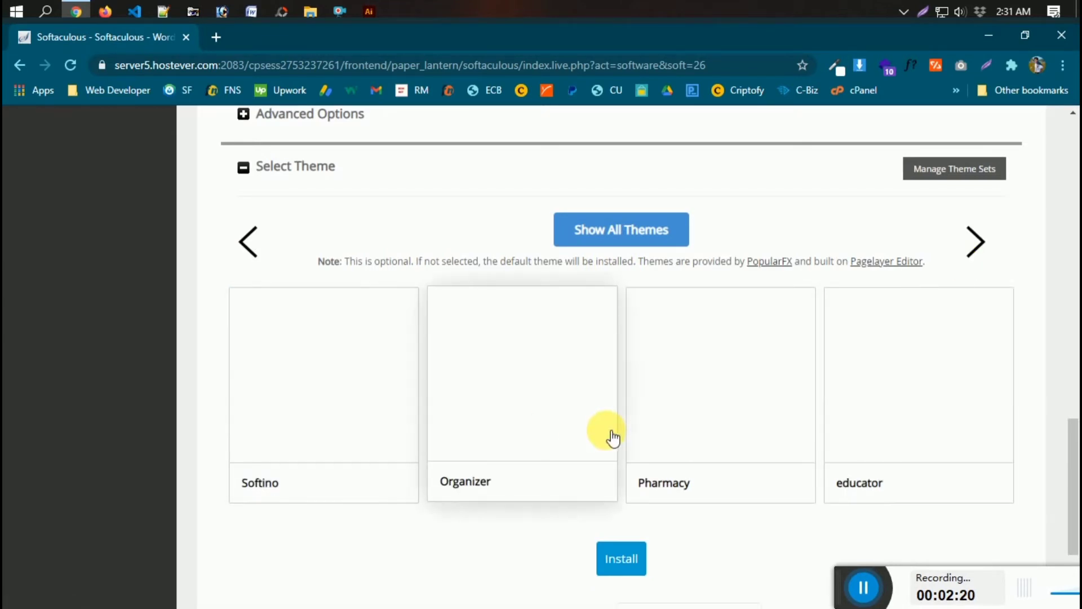
scroll(551, 445, down, 3)
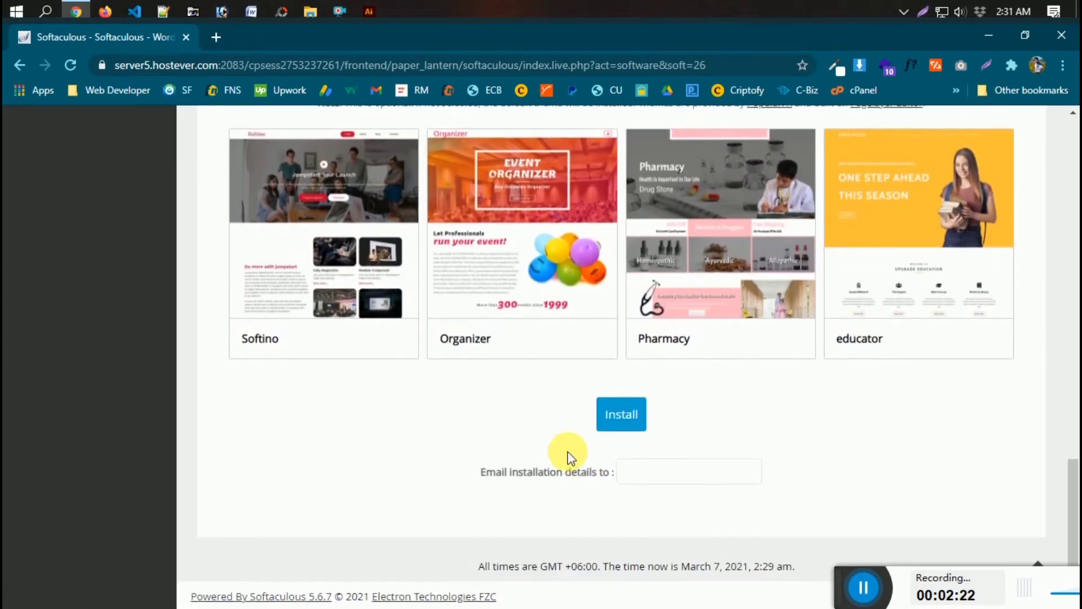
click(619, 416)
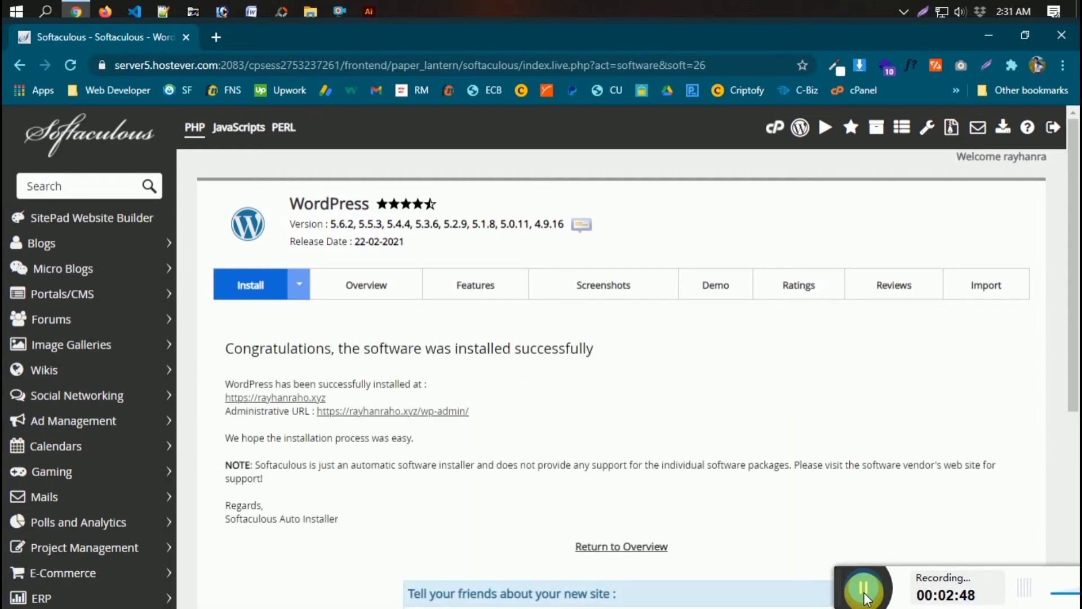
Open the newly installed site from the installation confirmation page and look over its home page.
drag(224, 348, 593, 349)
click(580, 355)
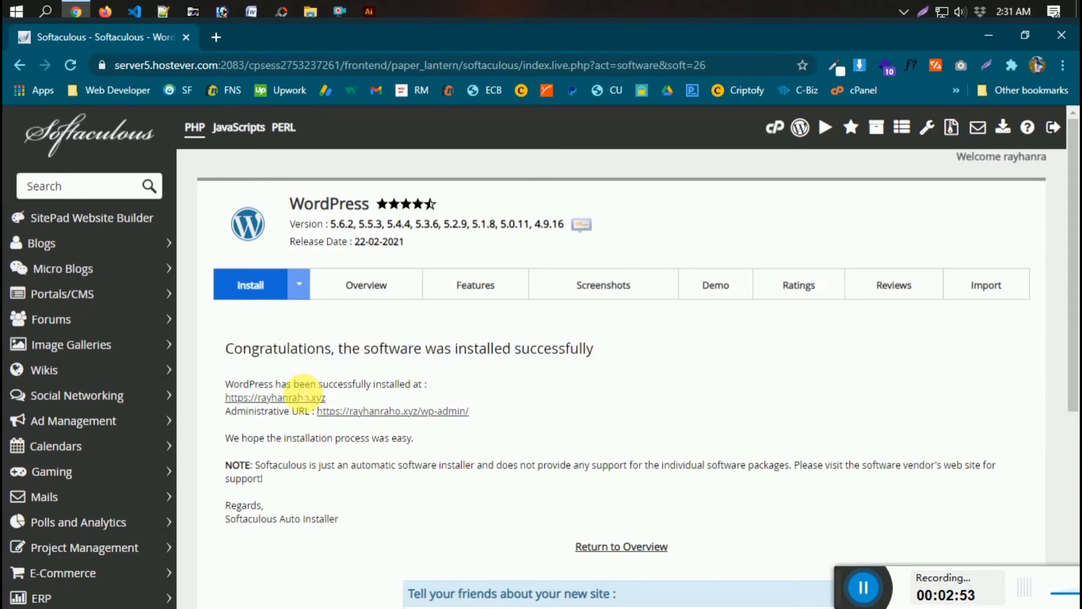
click(261, 399)
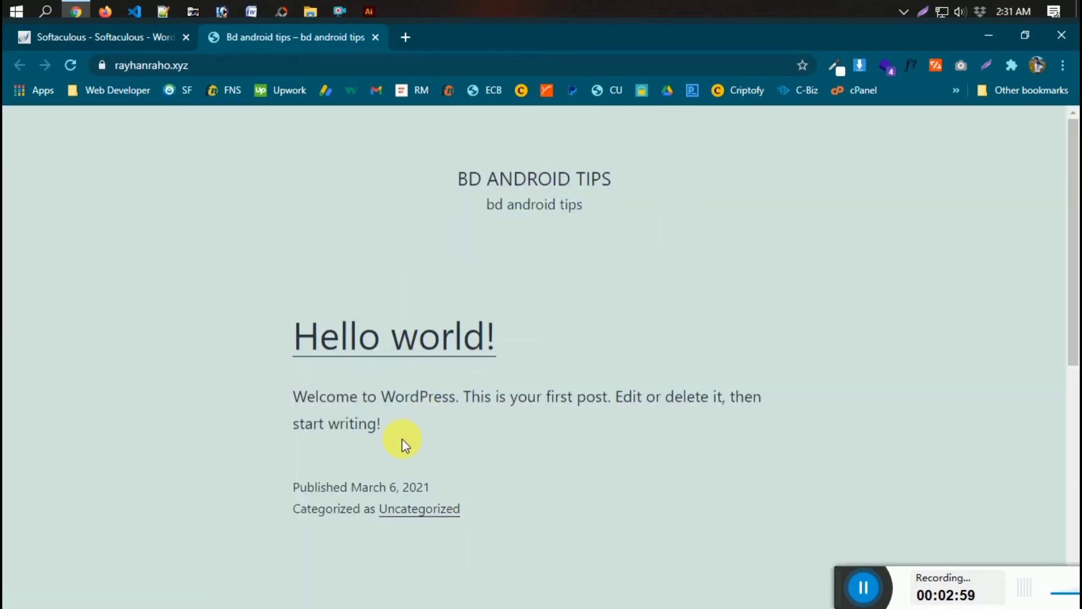
scroll(230, 229, down, 8)
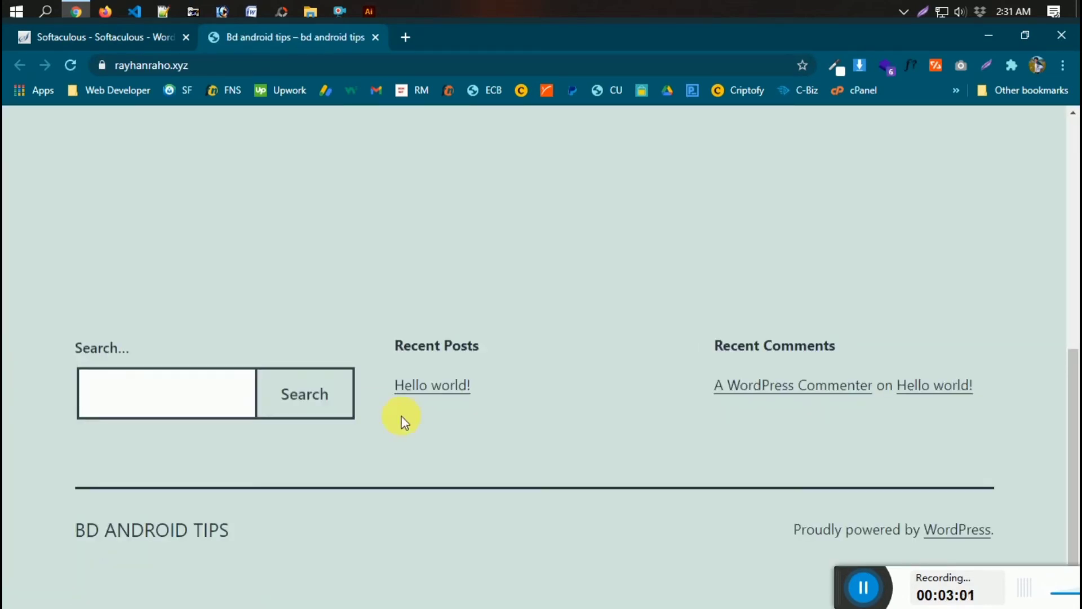
scroll(403, 418, up, 8)
Open the WordPress dashboard through the administrative URL on the Softaculous confirmation page, and open the site from it in a new tab.
click(177, 48)
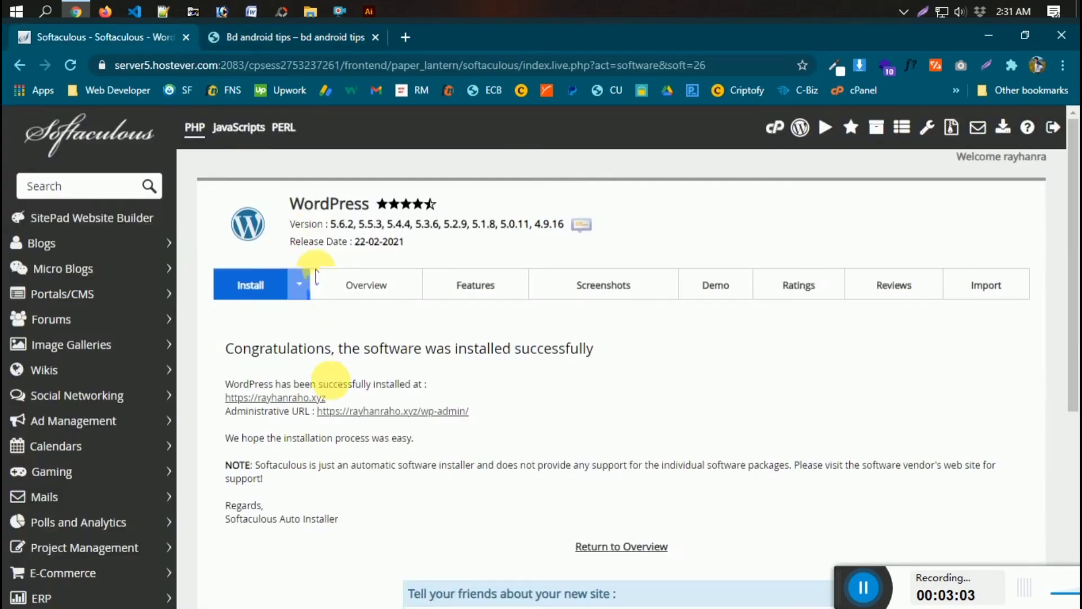
click(383, 416)
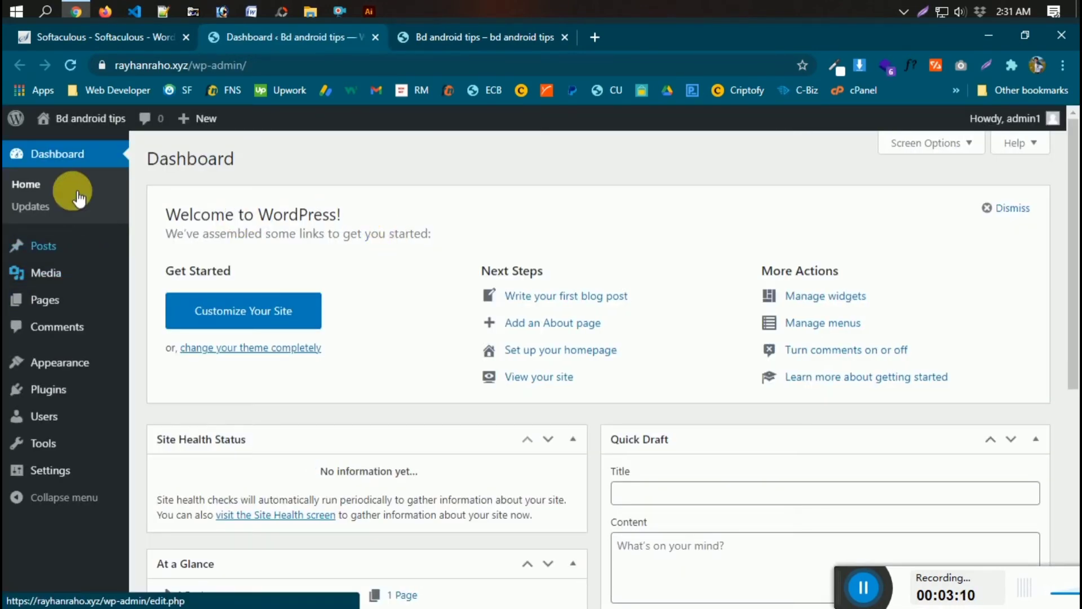
mouse_move(72, 125)
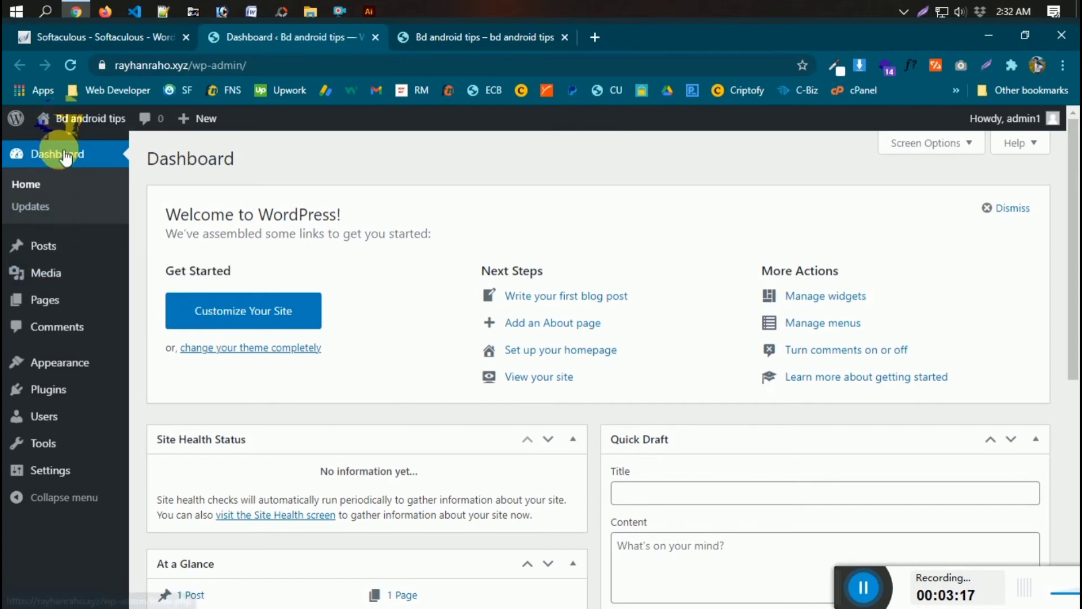
right_click(68, 145)
click(113, 155)
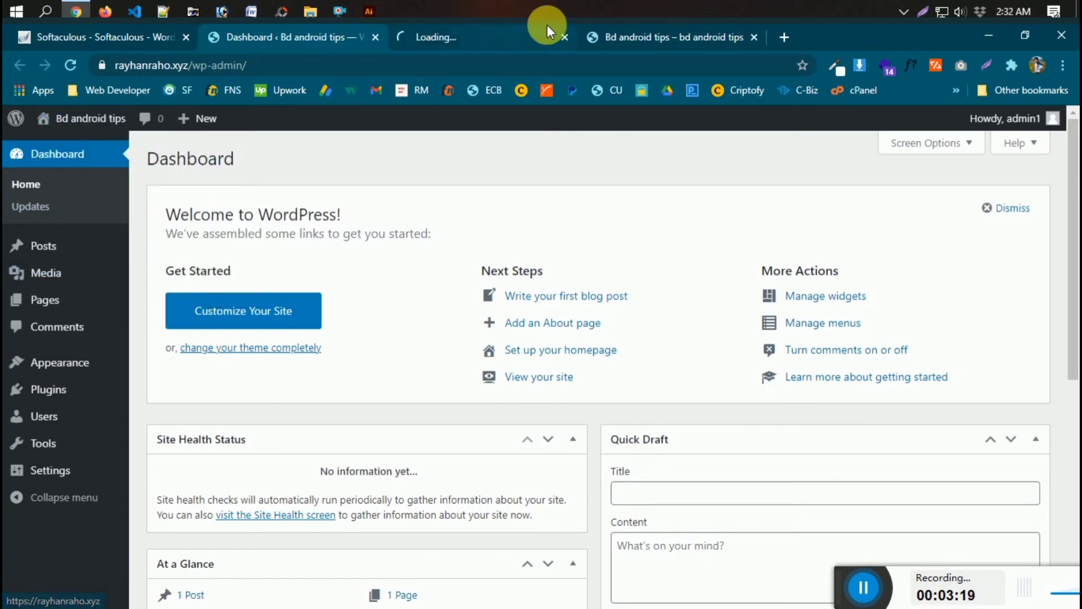
Close the older copy of the site's home page and the WordPress dashboard tab.
click(696, 37)
click(754, 37)
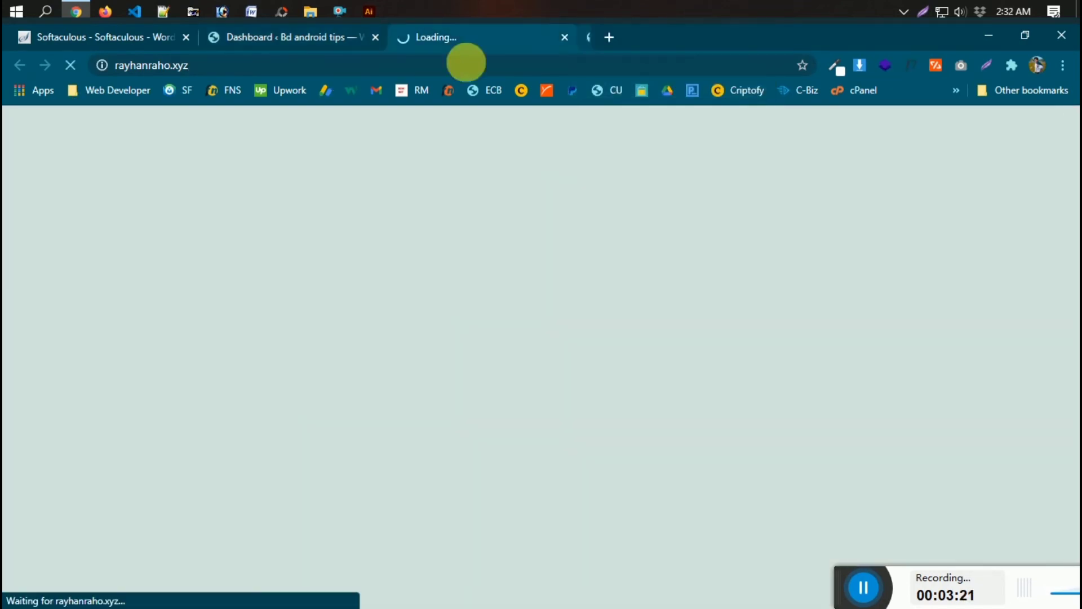
click(270, 34)
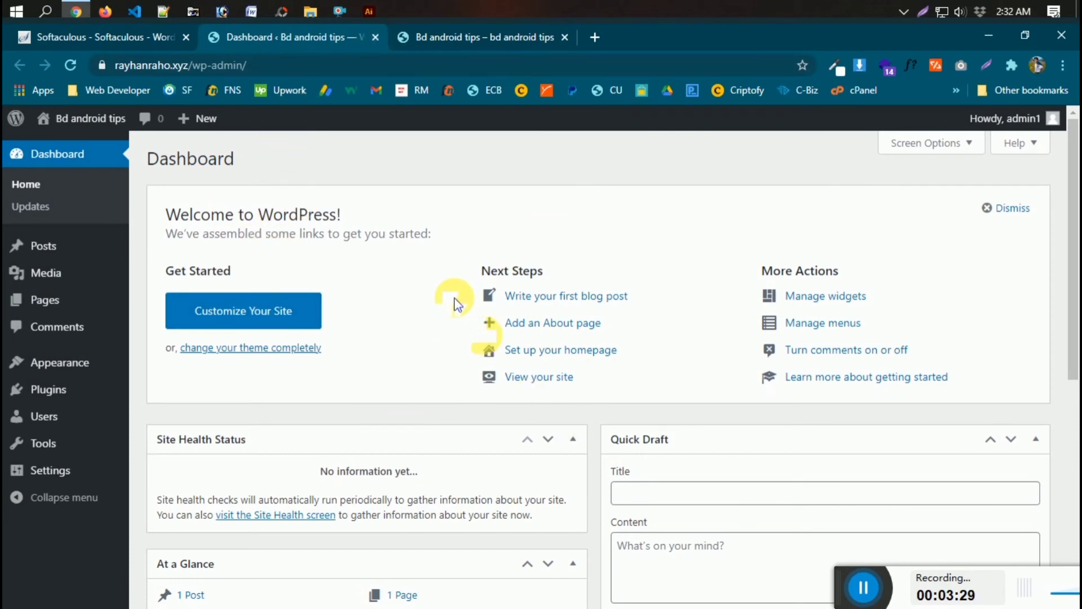
click(376, 37)
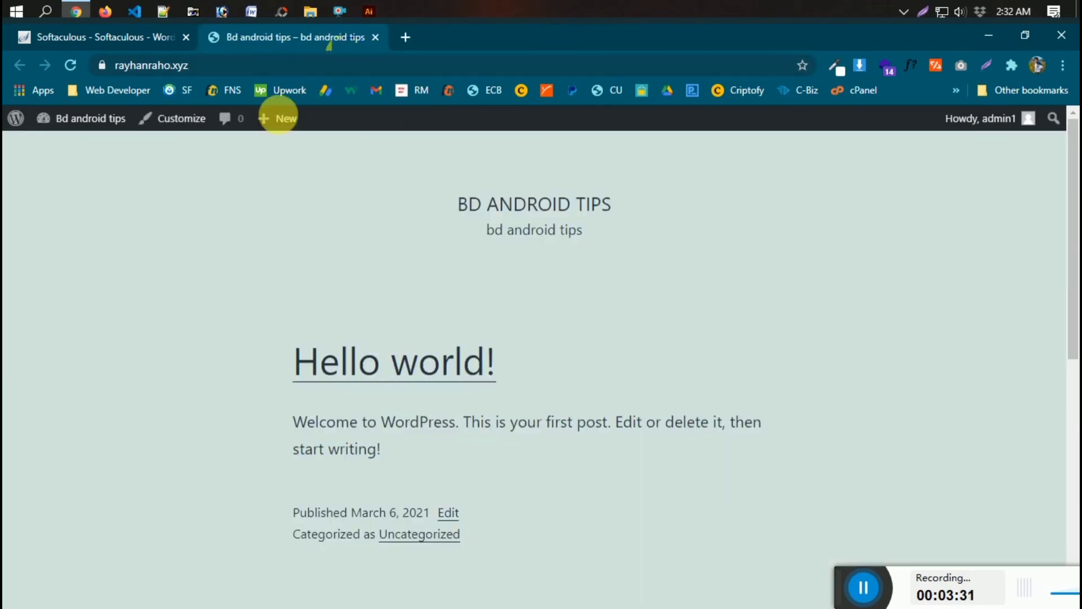
Add /wp-admin to the site's address and load the WordPress dashboard from it.
click(138, 65)
click(220, 64)
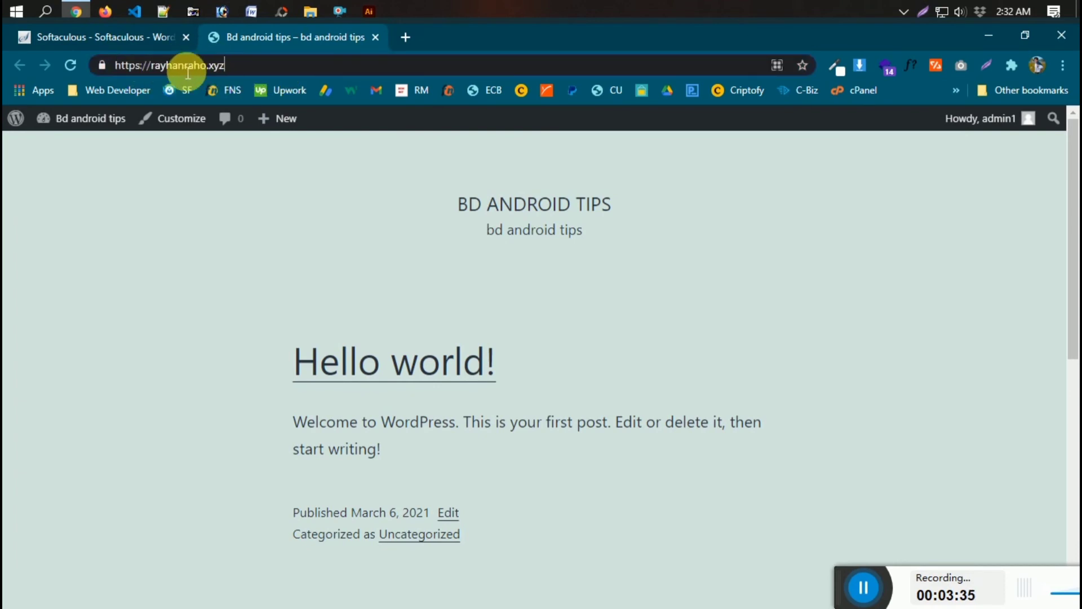
click(248, 70)
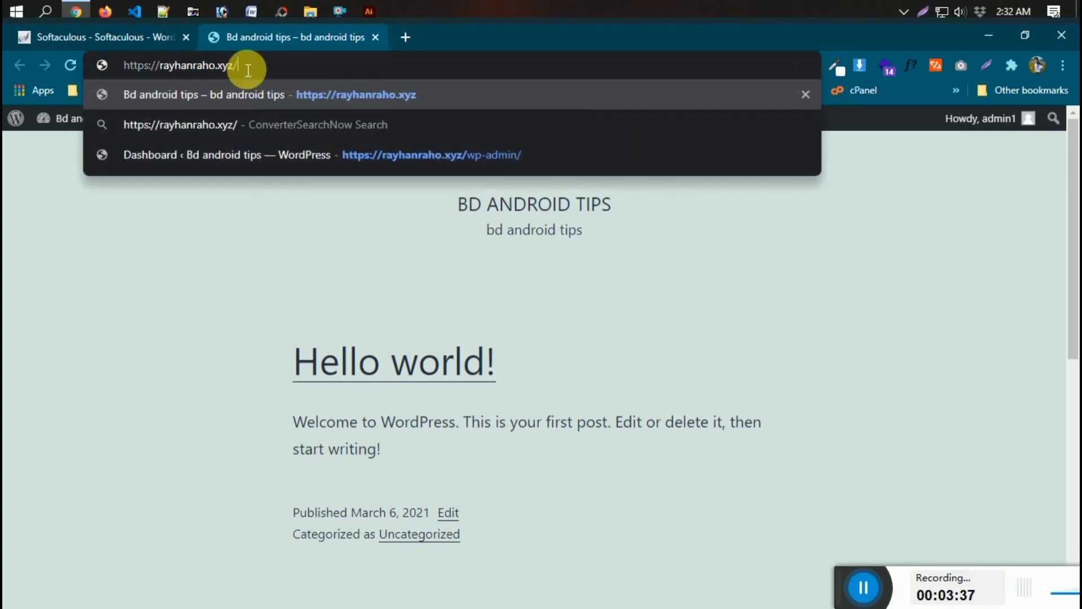
text(wp-ad)
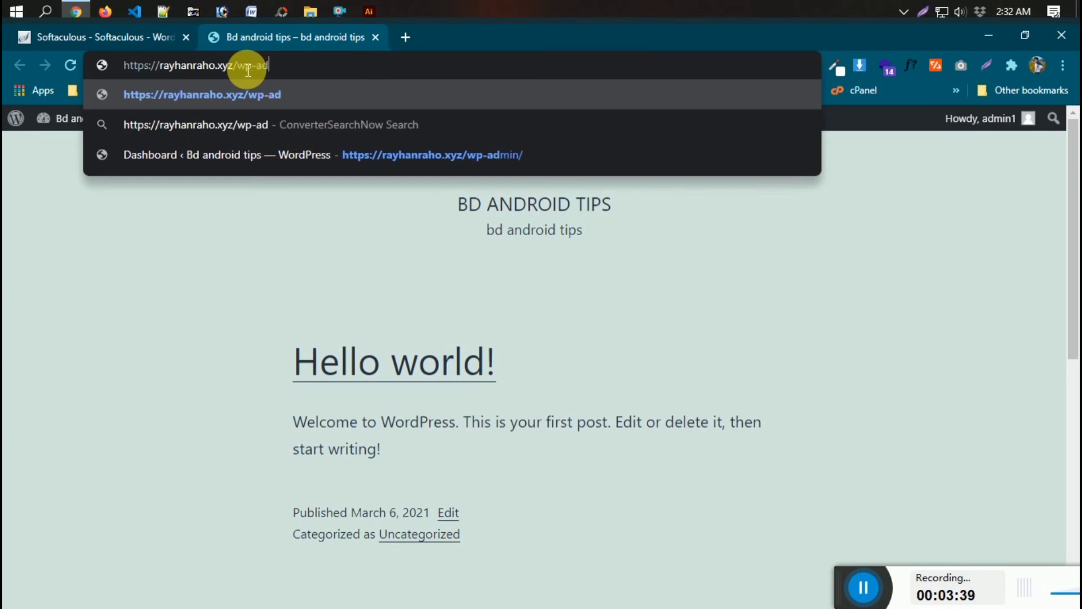
text(min)
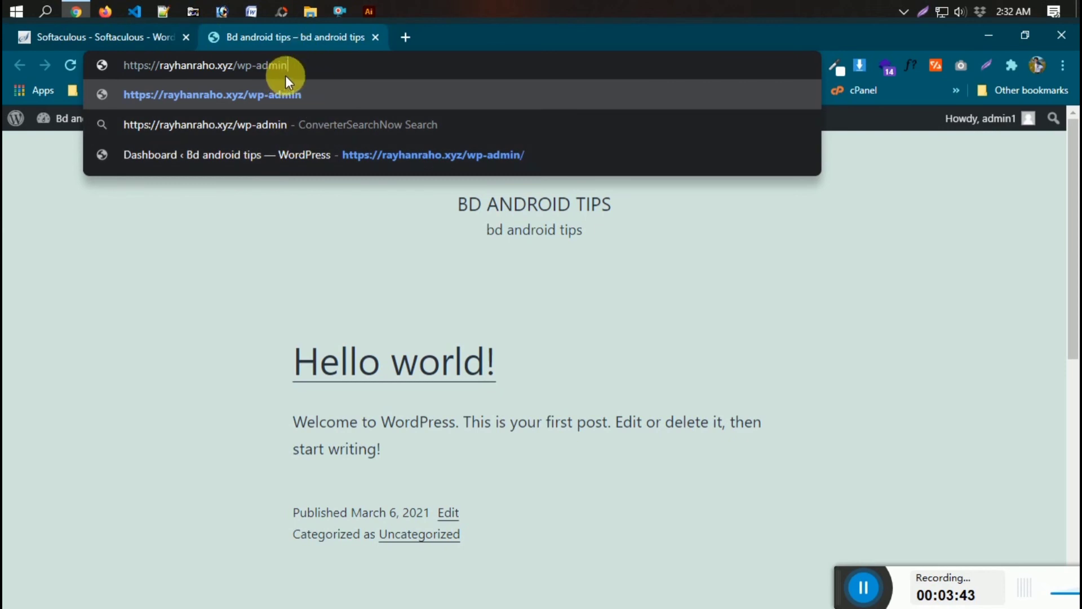
click(278, 94)
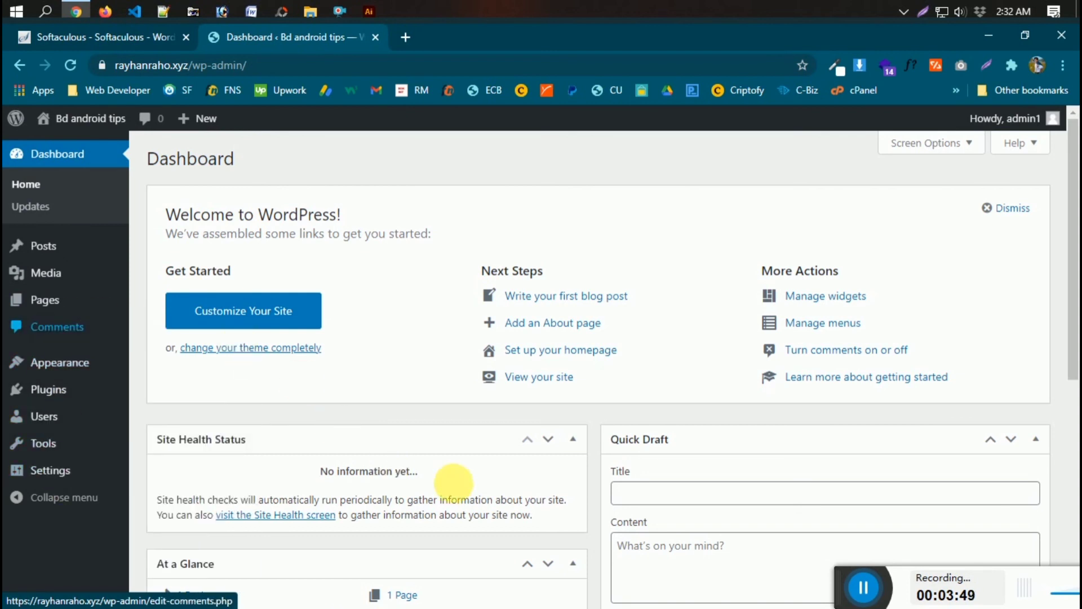
click(992, 38)
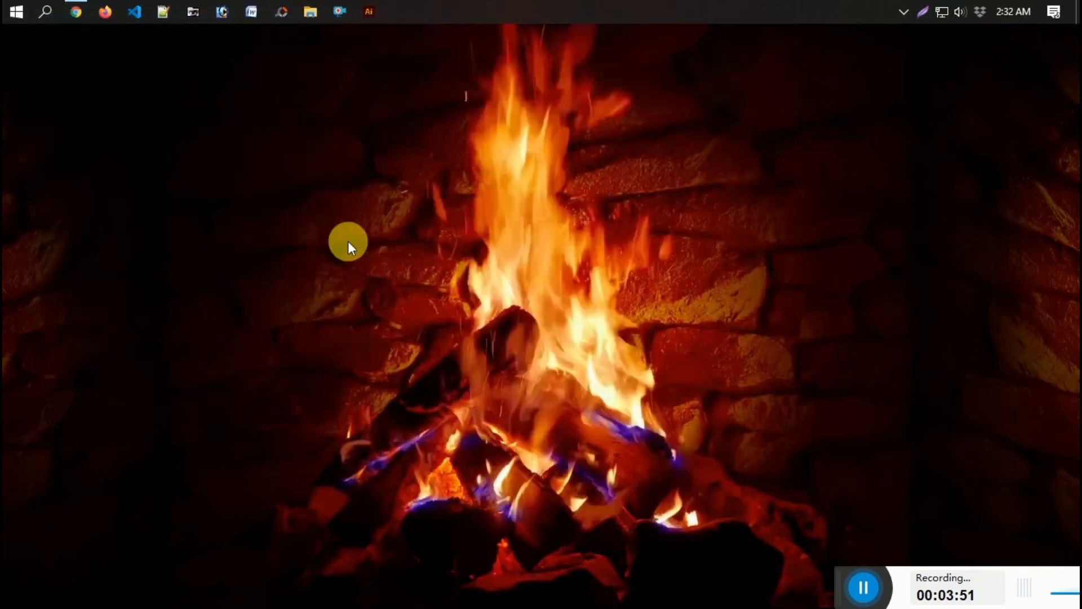
right_click(297, 253)
click(330, 299)
right_click(375, 172)
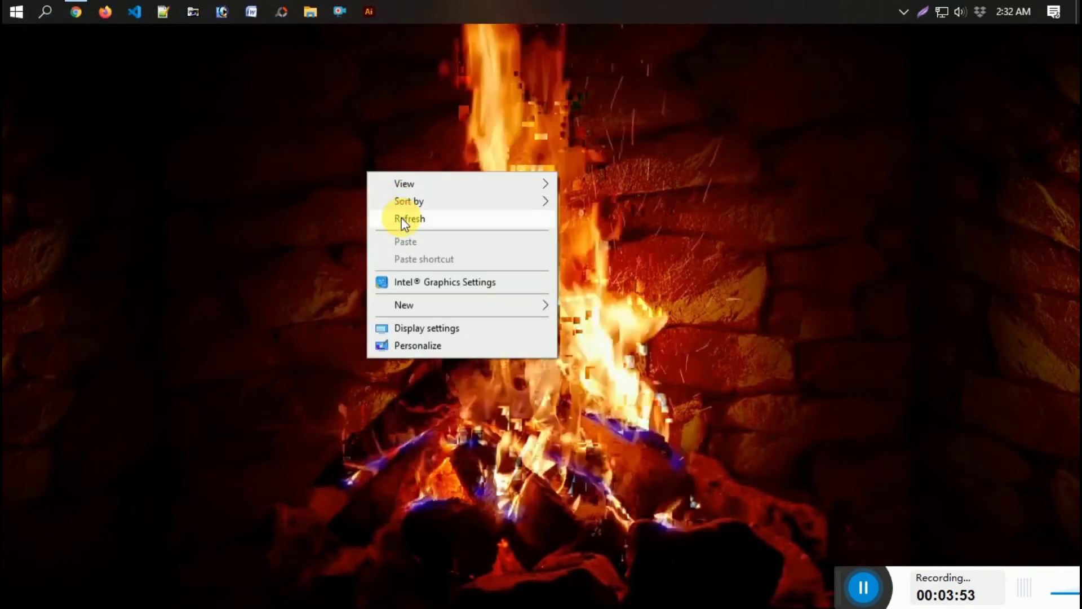
click(406, 218)
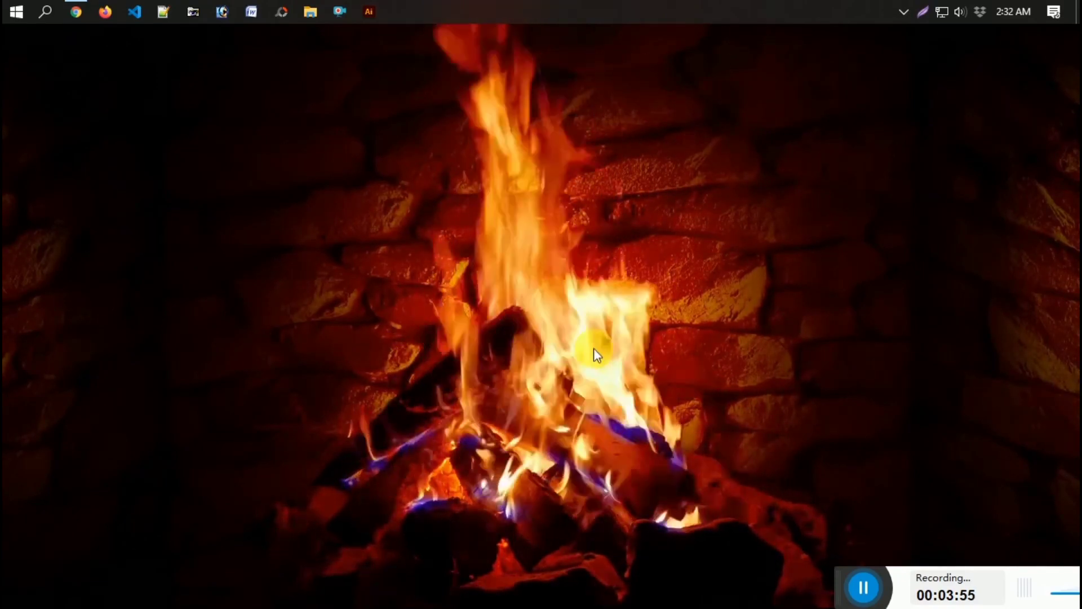
drag(849, 589, 328, 395)
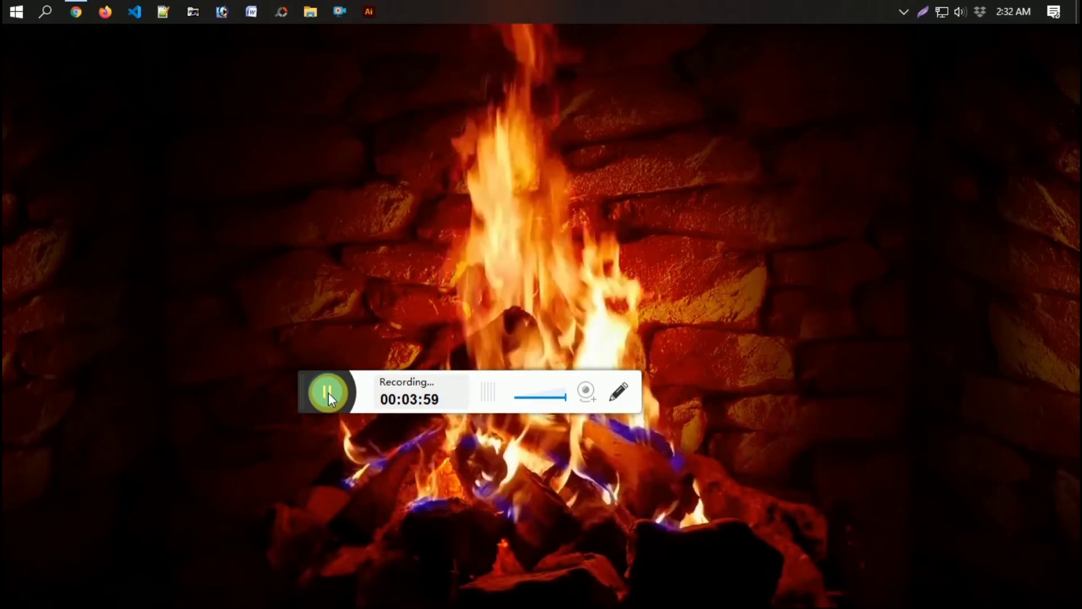